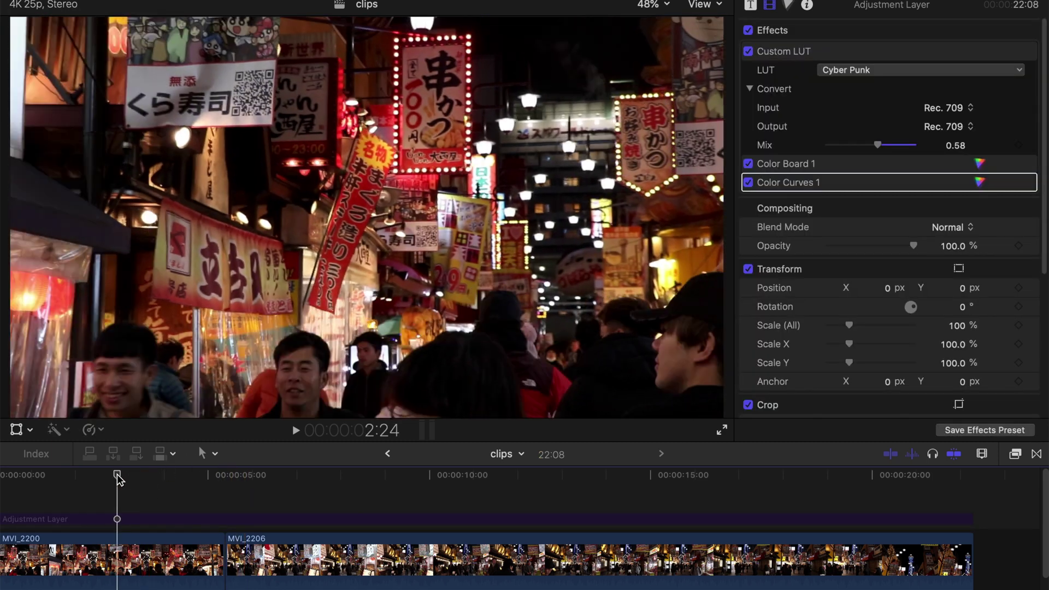
Toggle the pink LUT adjustment layer while scrubbing the graded street footage to compare
key("v")
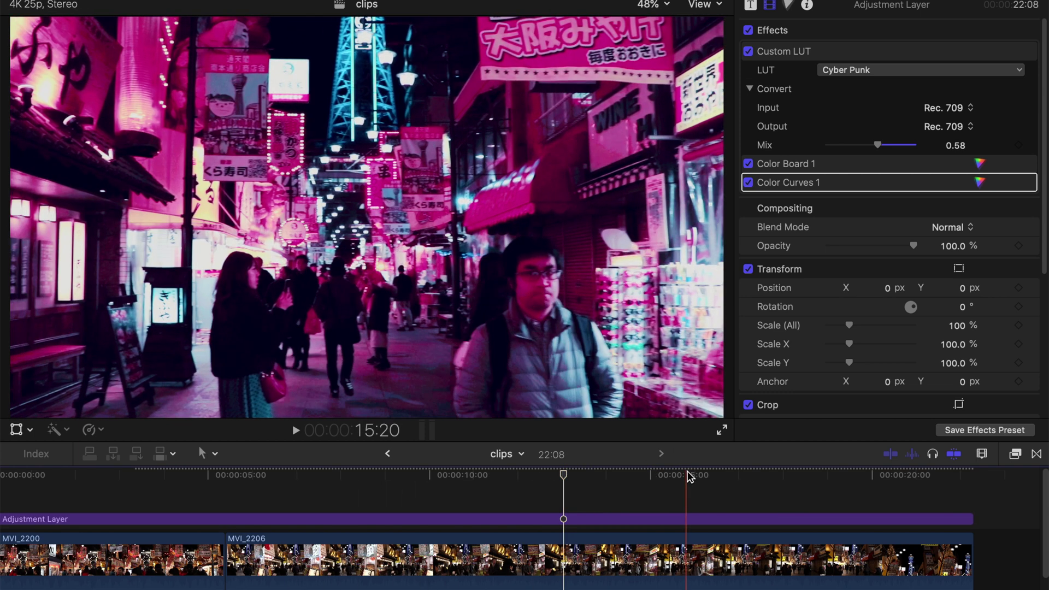
left_click_drag(690, 477, 737, 474)
key("v")
key("v")
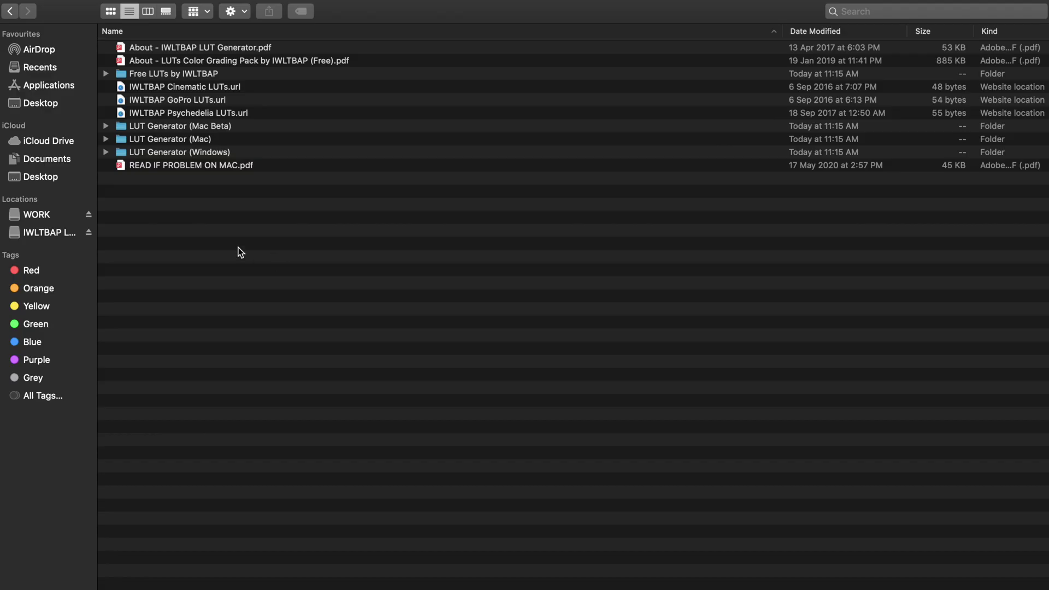
Open the LUT Generator (Mac) folder and the IWLTBAP LUT Generator.dmg disk image
left_click_drag(234, 247, 163, 41)
left_click(251, 245)
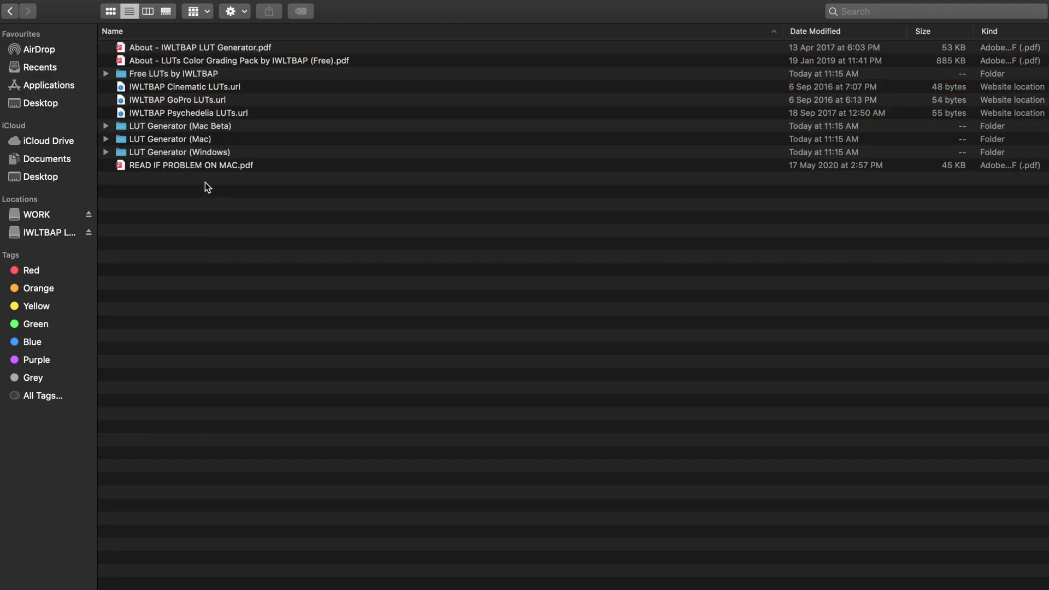
double_click(137, 139)
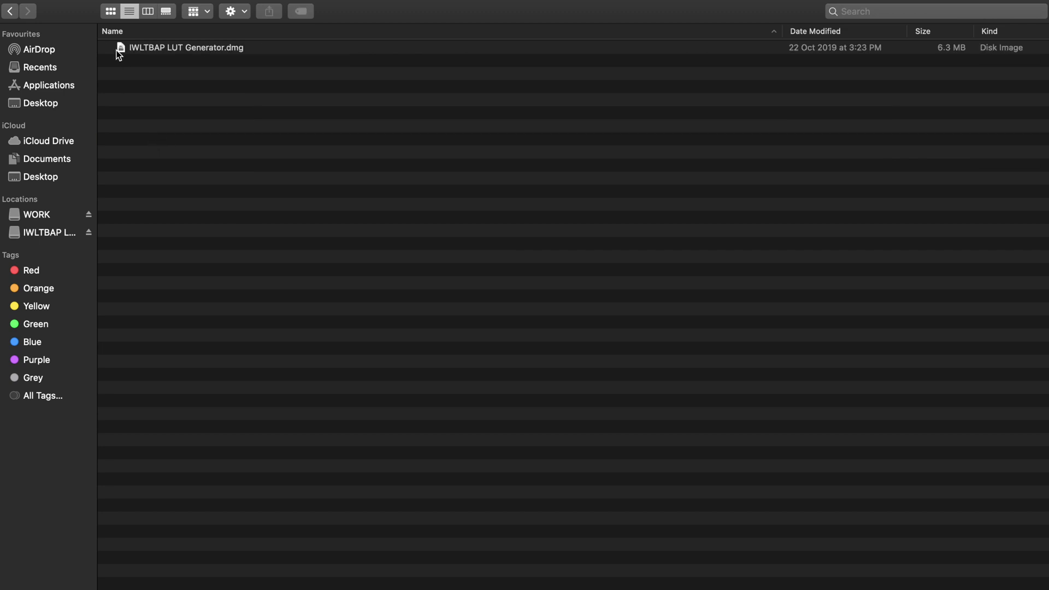
left_click(119, 50)
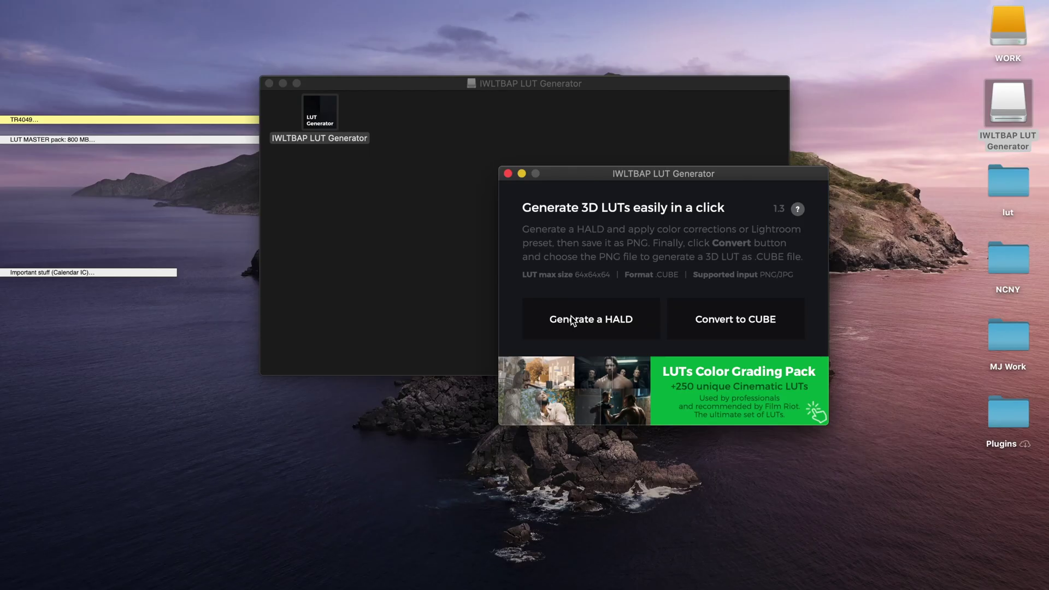
Generate a neutral HALD image and save it into the lut folder as Neutral-512.png
left_click(611, 318)
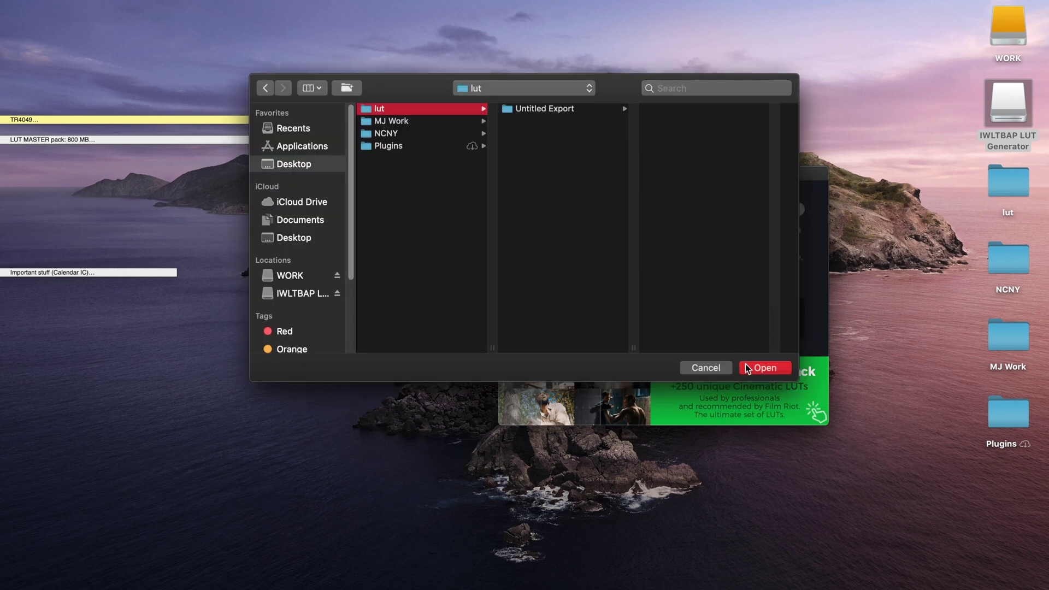
left_click(752, 368)
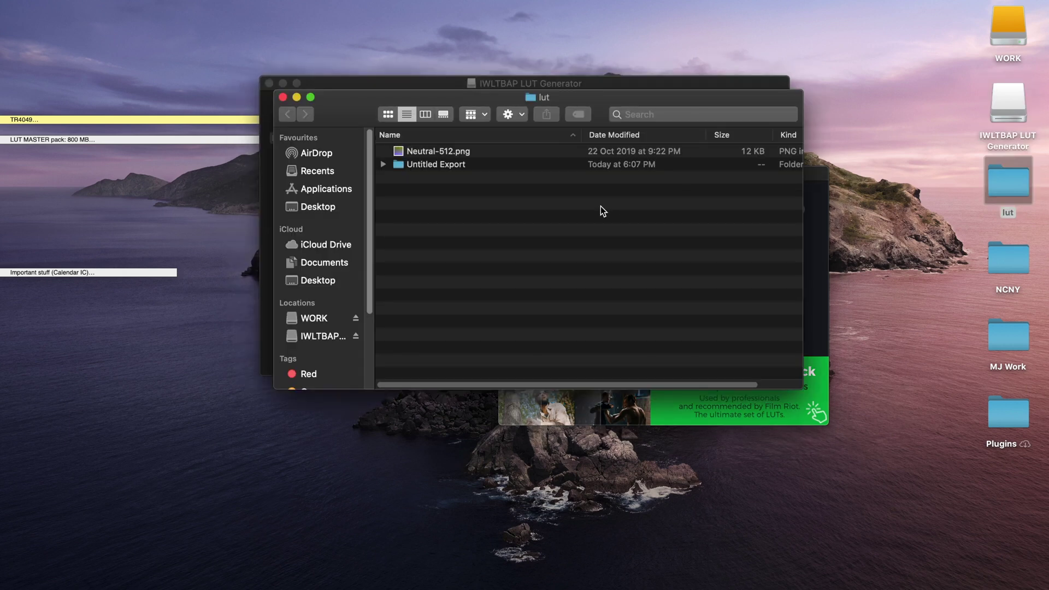
Drag Neutral-512.png onto Lightroom and import it into the catalog
left_click_drag(448, 156, 152, 563)
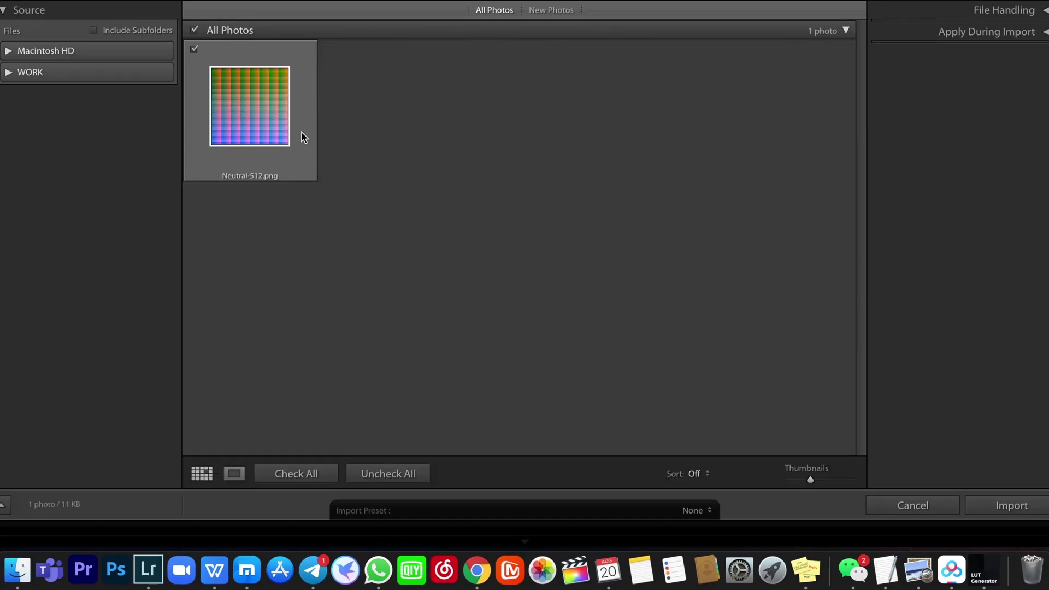
left_click(1006, 506)
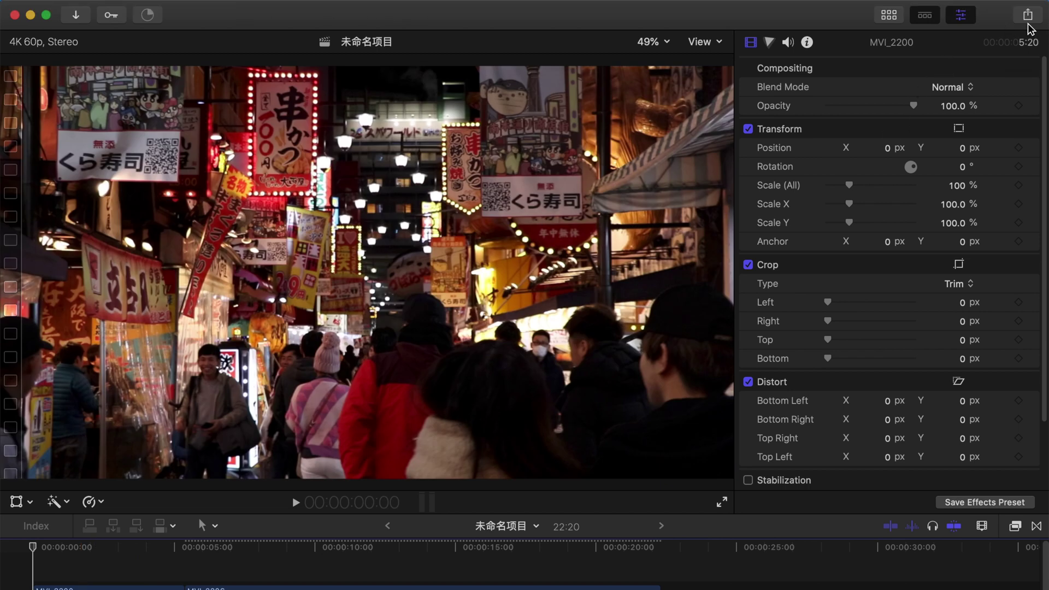
Add Save Current Frame as a TIFF share destination and close the Destinations window
left_click(1034, 23)
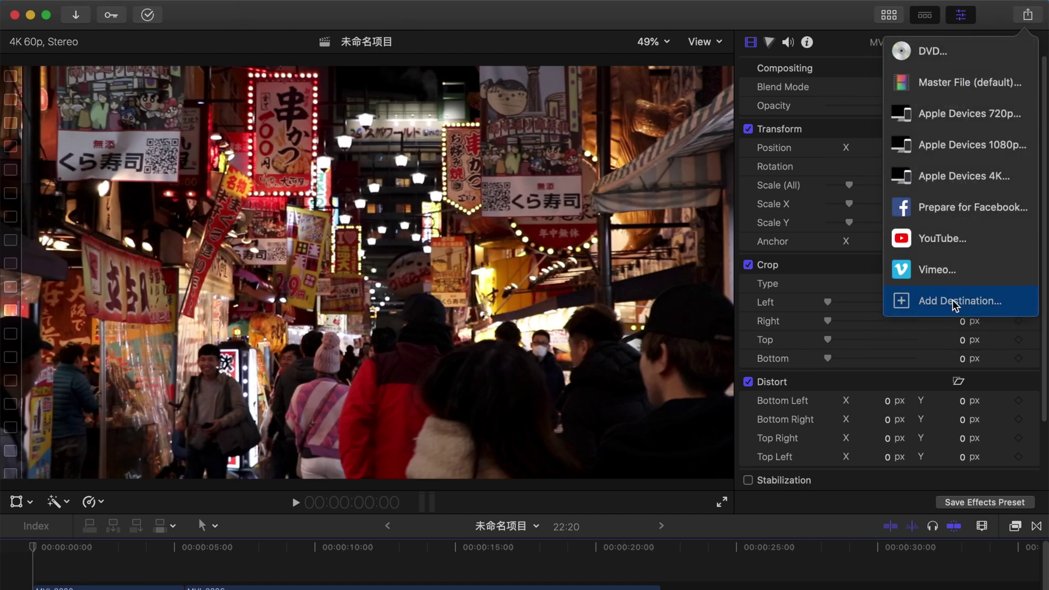
left_click(951, 303)
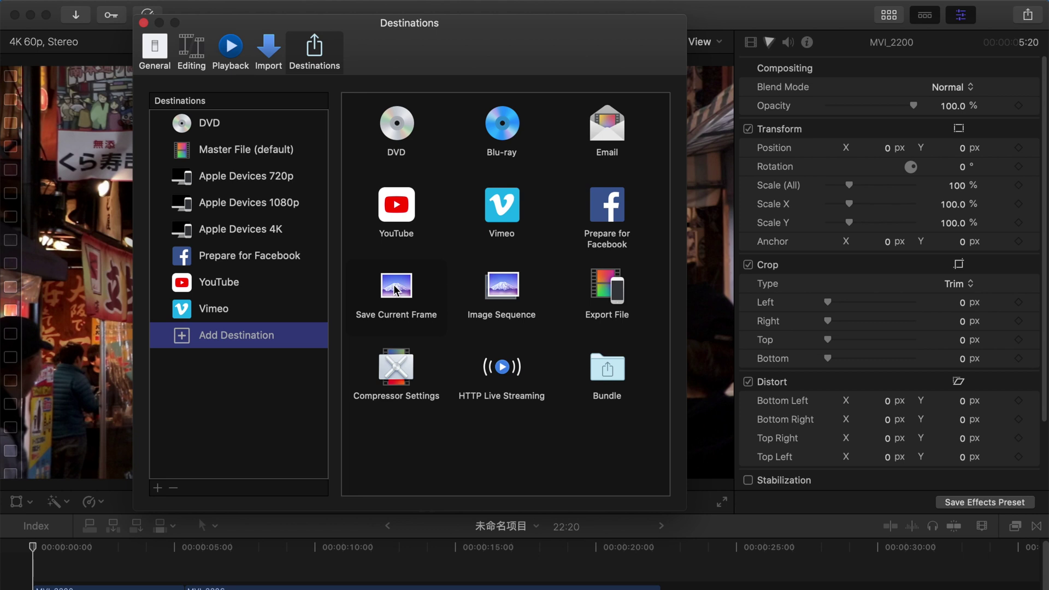
double_click(418, 295)
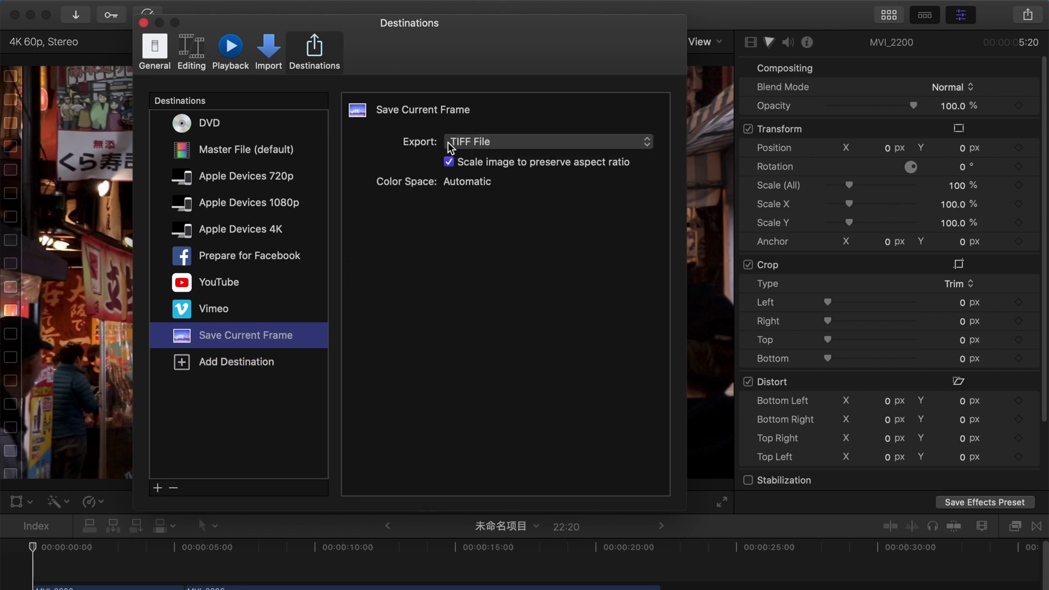
left_click(143, 23)
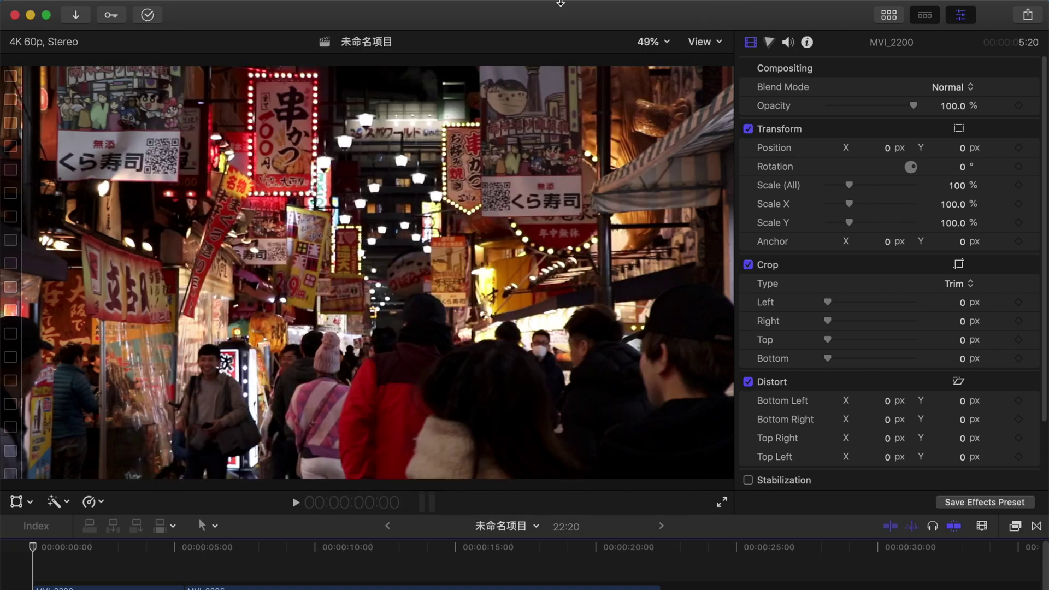
Save the current street frame titled Cyberpunk as Cyberpunk.tiff and send it to Lightroom
left_click(1028, 16)
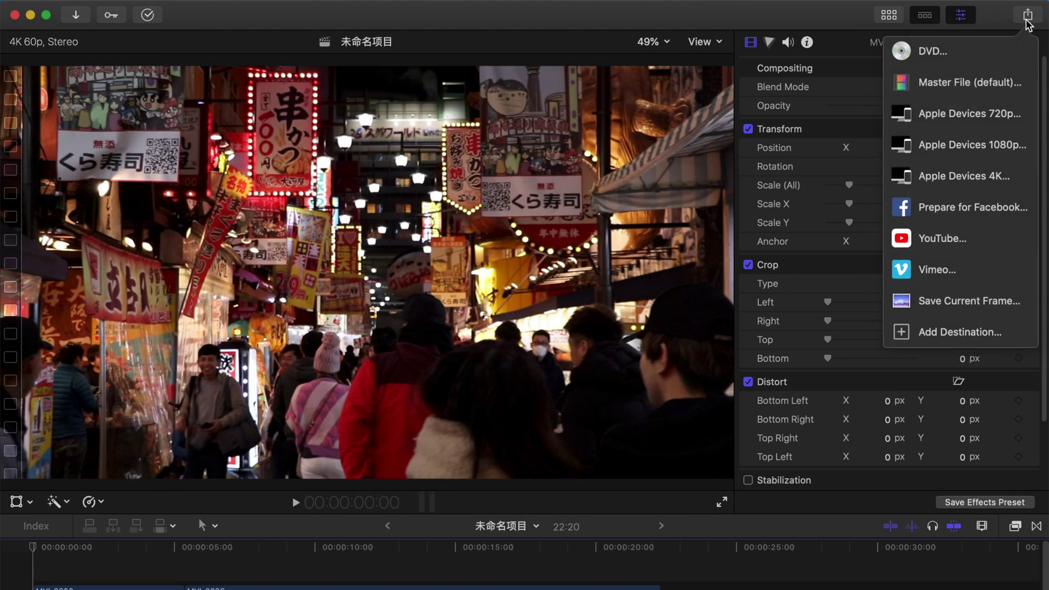
left_click(935, 304)
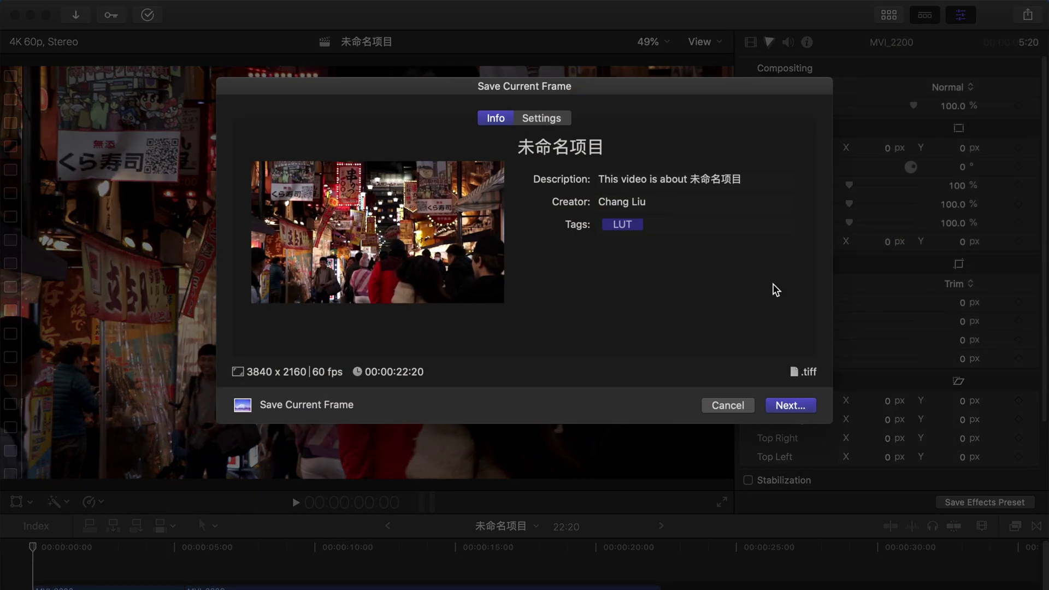
left_click(561, 160)
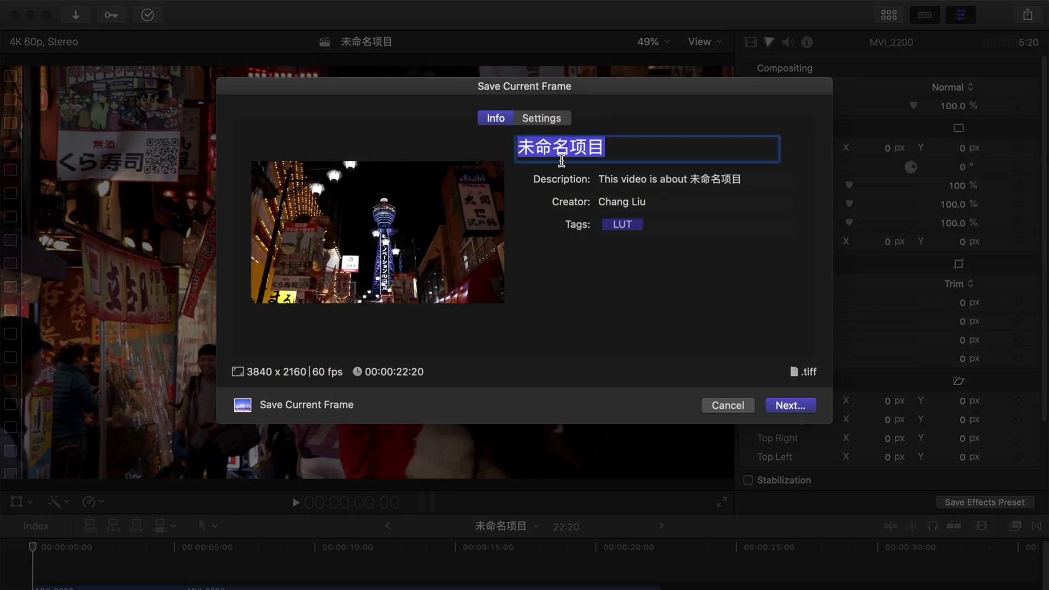
key("BackSpace")
type("Cy")
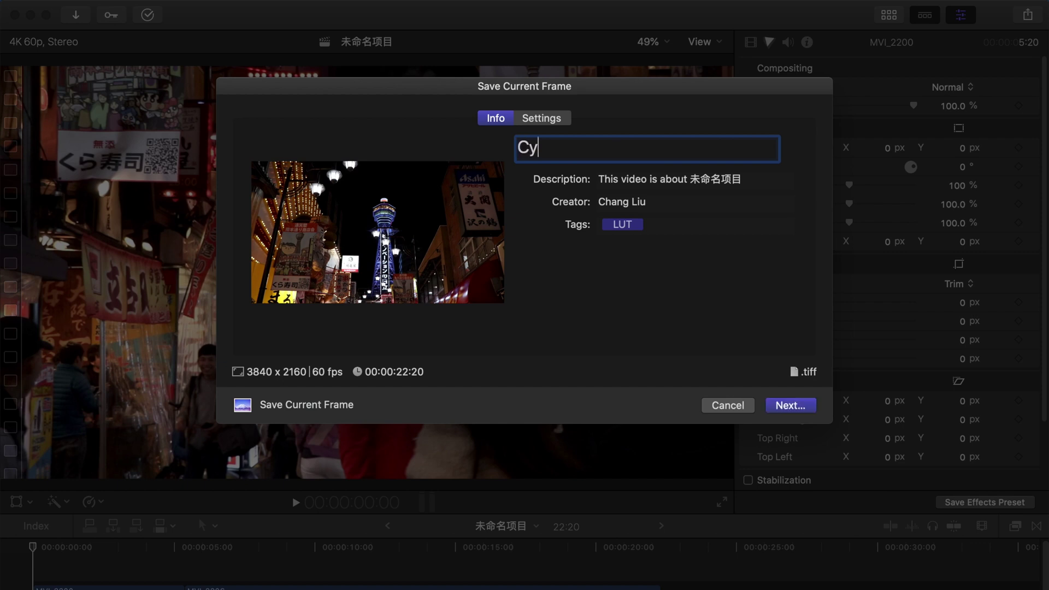
type("berpunk")
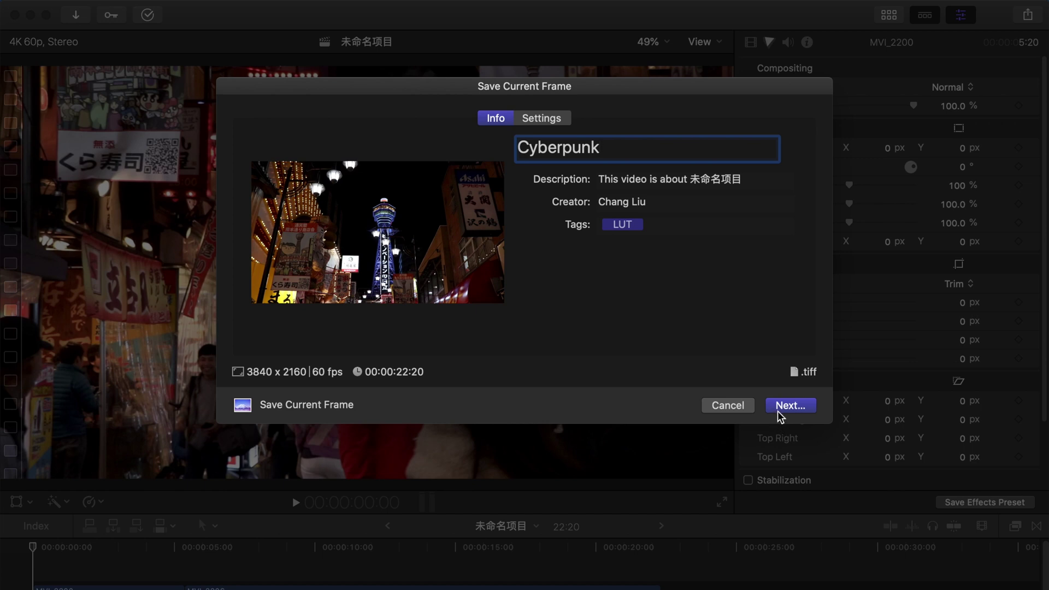
left_click(779, 410)
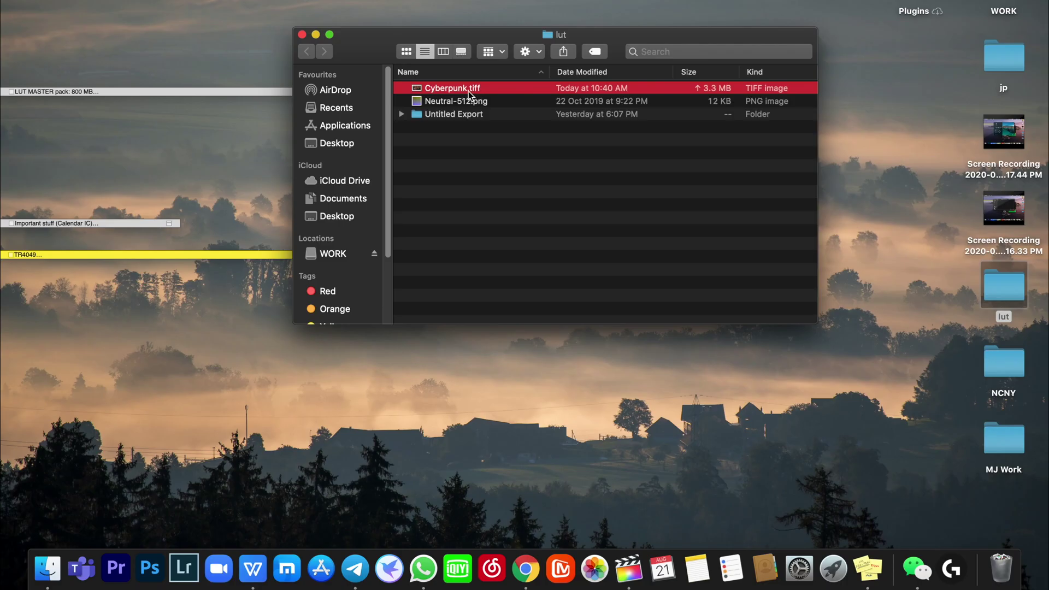
left_click_drag(452, 88, 171, 568)
Import Cyberpunk.tiff into the catalog and open it for colour editing
left_click(986, 555)
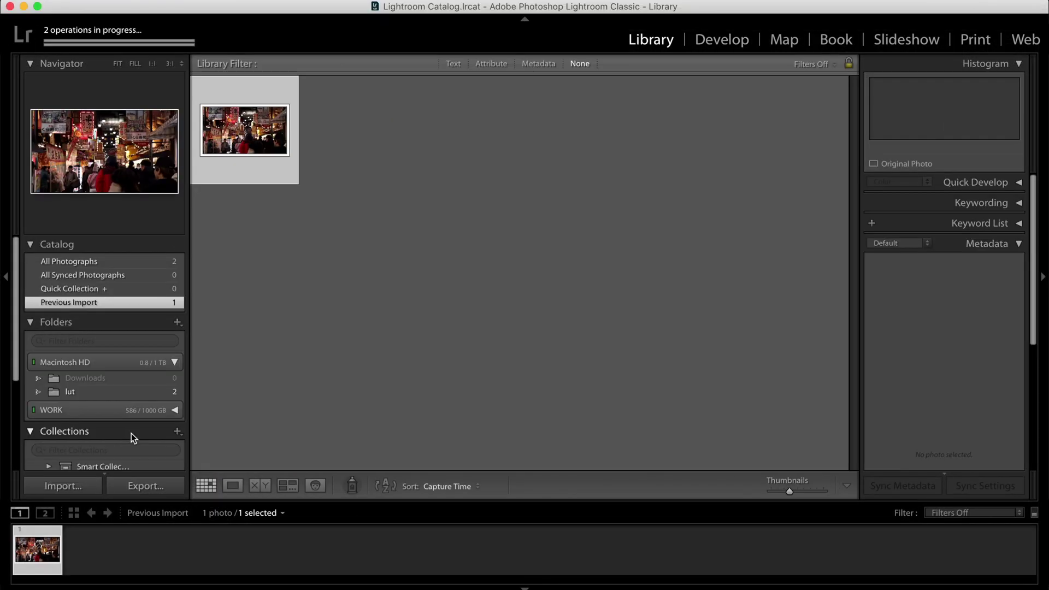
left_click(721, 41)
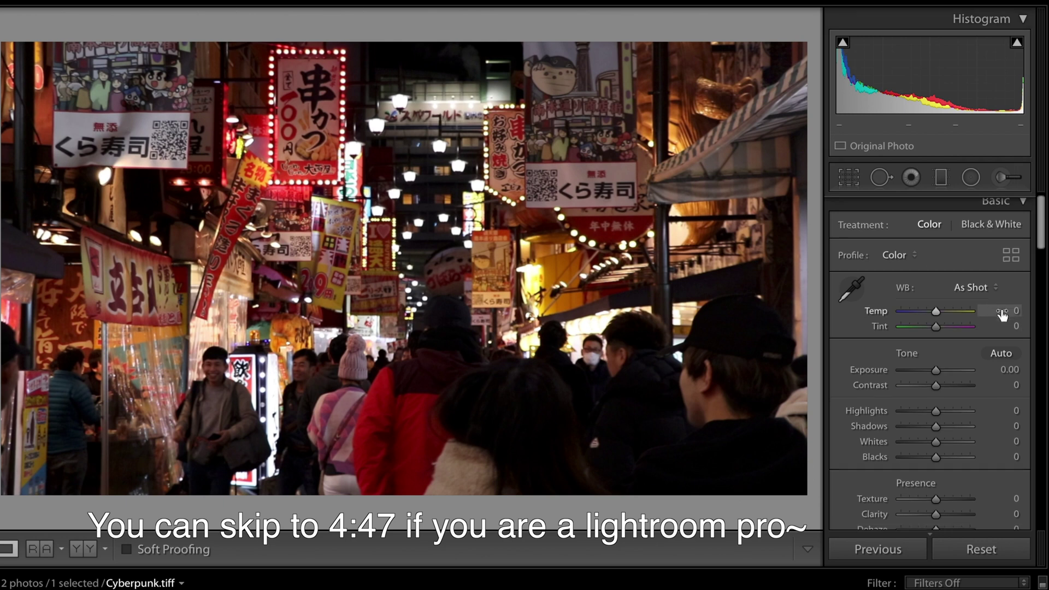
scroll(999, 317, "down", 3)
scroll(1000, 314, "down", 15)
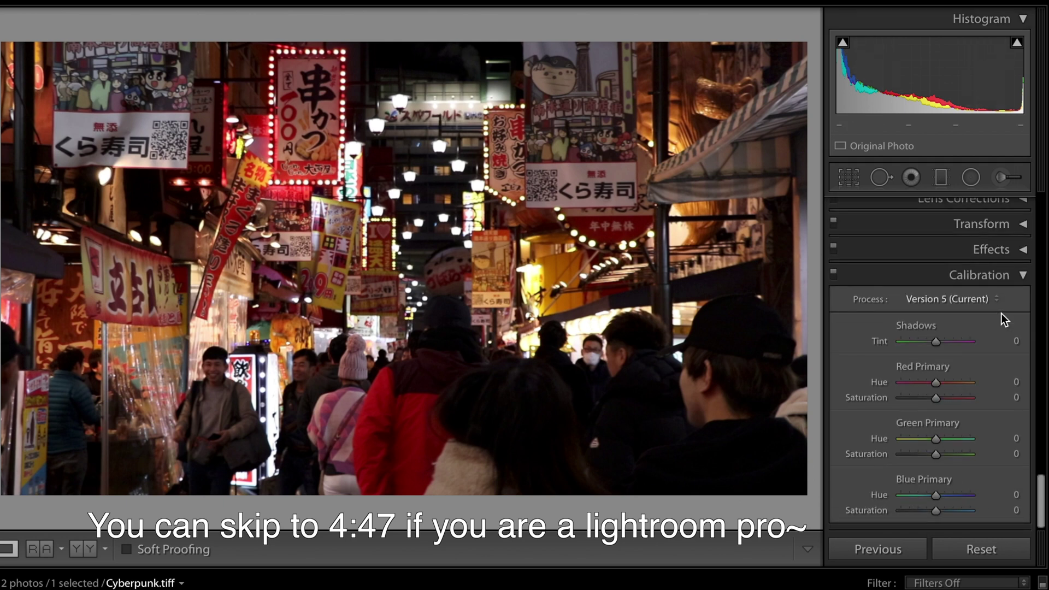
Set Calibration primary hues Red -100, Green +100, Blue -91 and saturations +12, -8, +15
left_click_drag(936, 382, 753, 394)
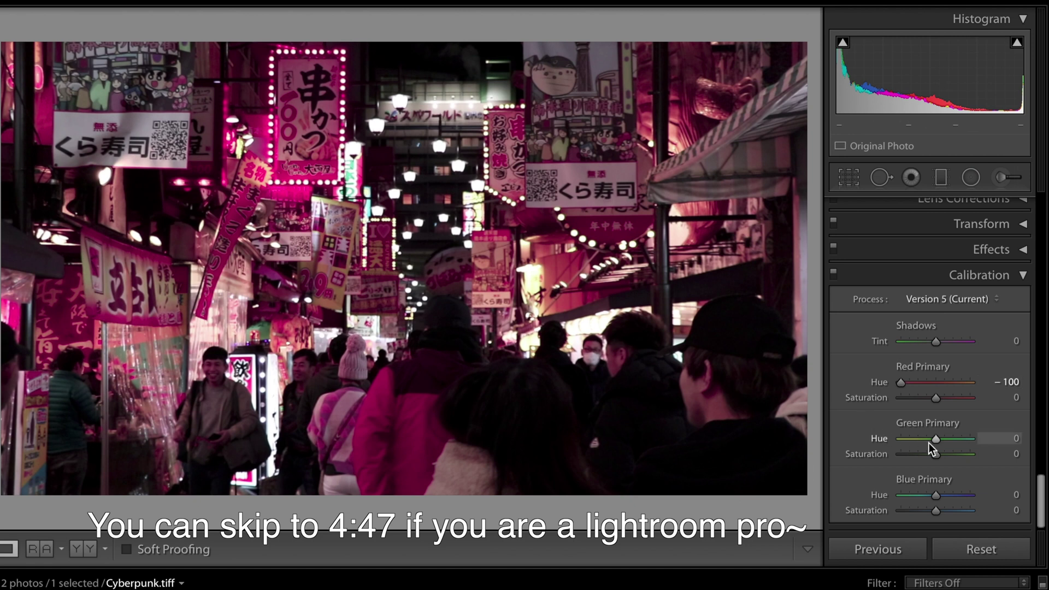
left_click_drag(936, 439, 977, 441)
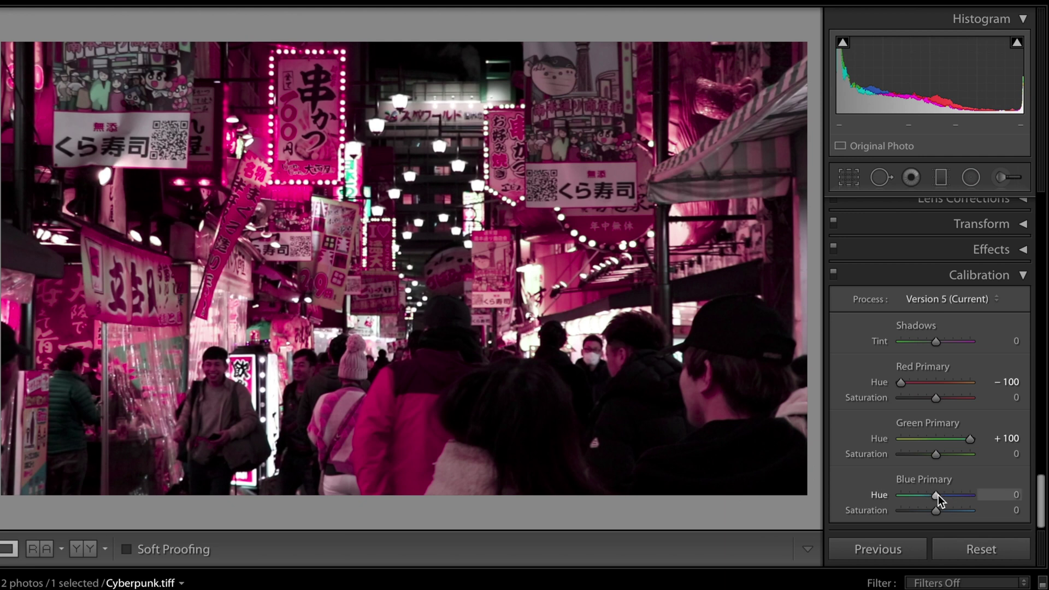
left_click_drag(938, 494, 907, 499)
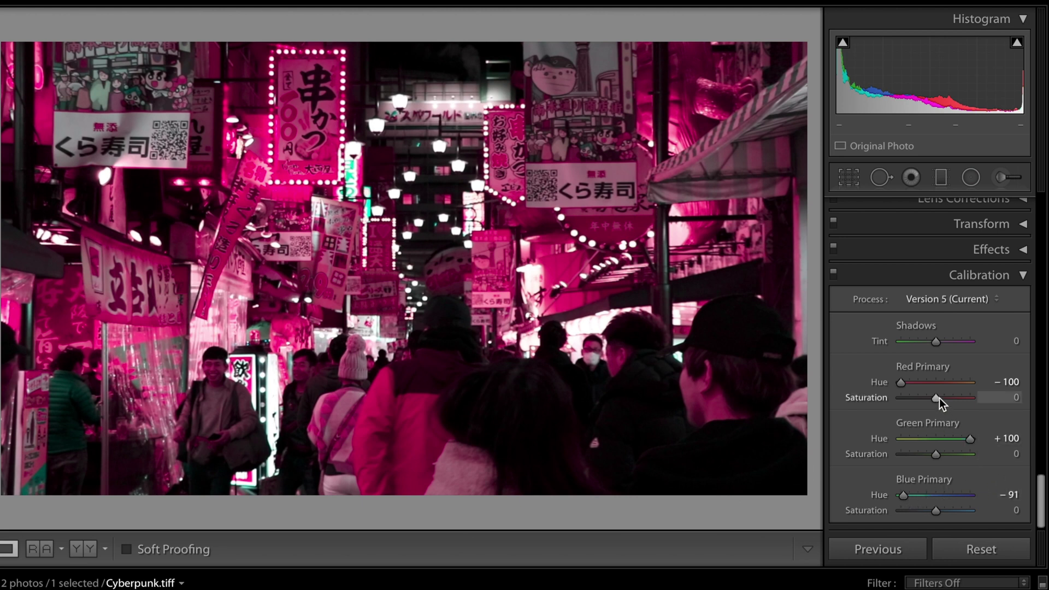
left_click_drag(939, 397, 943, 397)
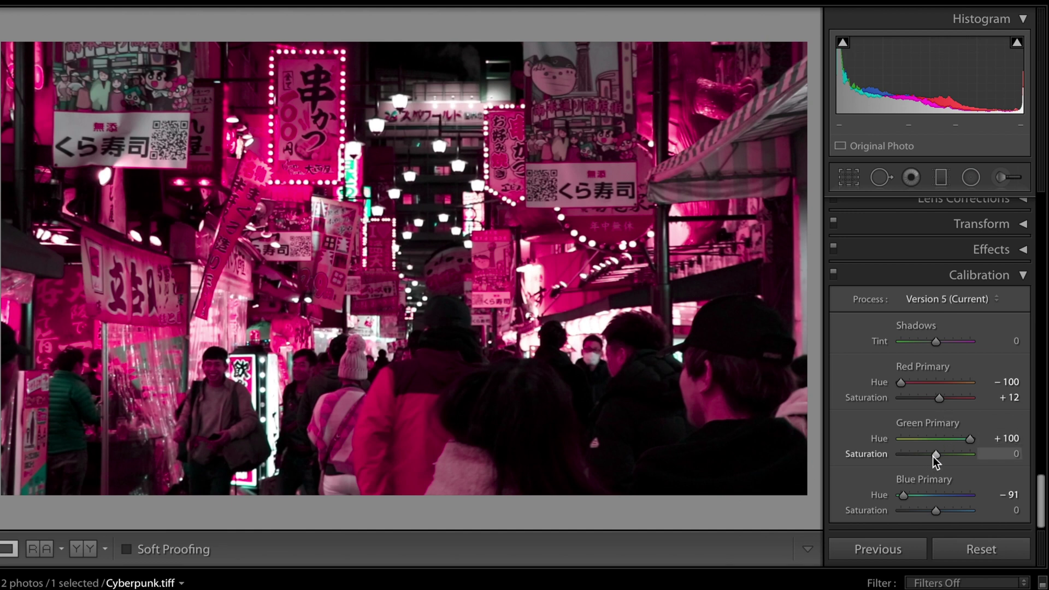
left_click_drag(933, 456, 934, 455)
left_click_drag(932, 512, 942, 508)
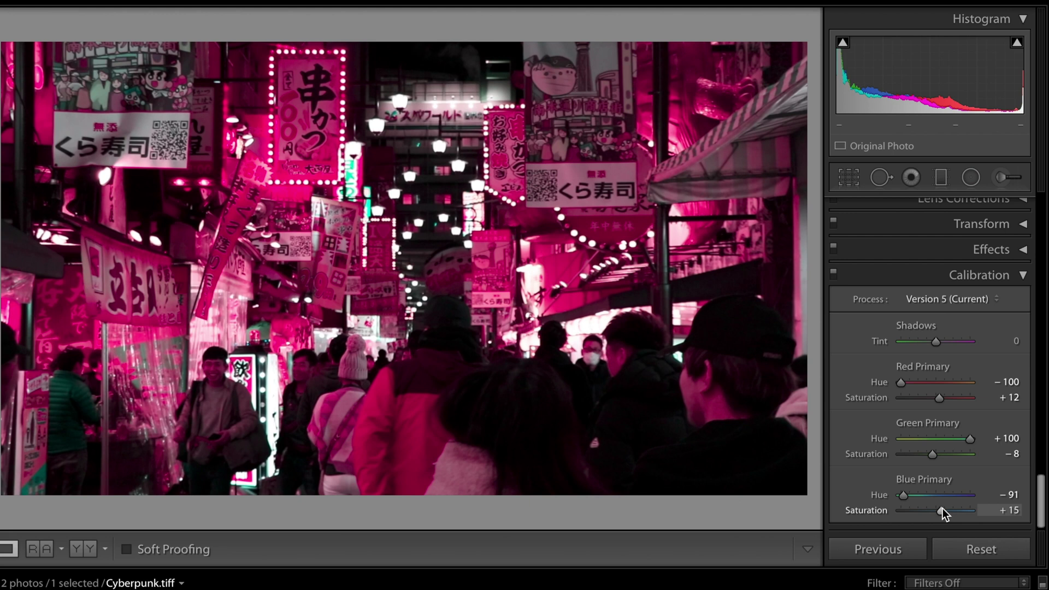
In the Basic panel, set Temp to -34 and raise Exposure to +0.90
scroll(986, 470, "up", 10)
scroll(988, 465, "up", 8)
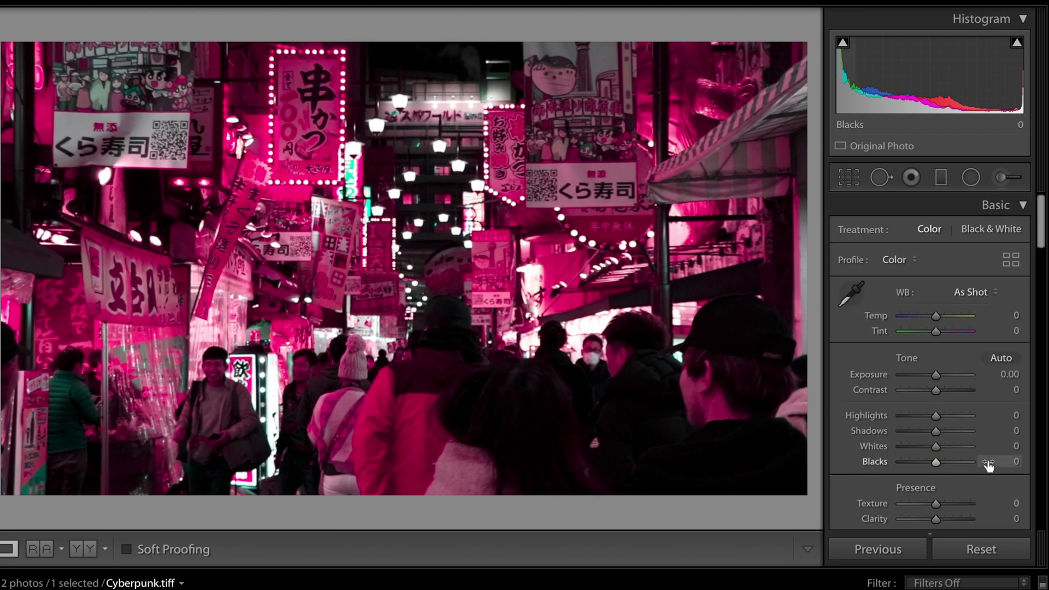
left_click_drag(936, 319, 923, 318)
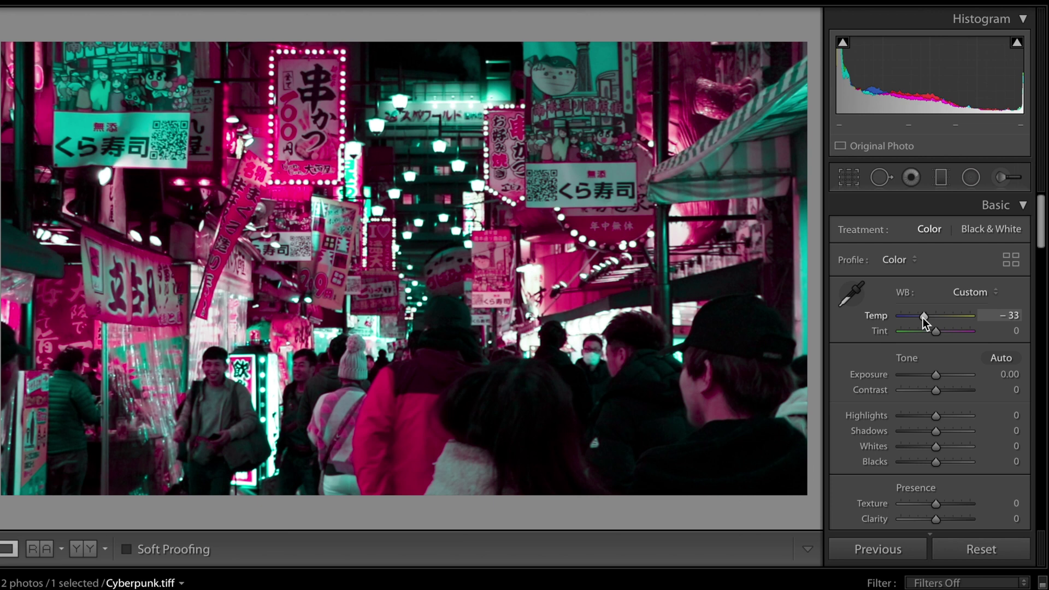
left_click_drag(922, 318, 922, 317)
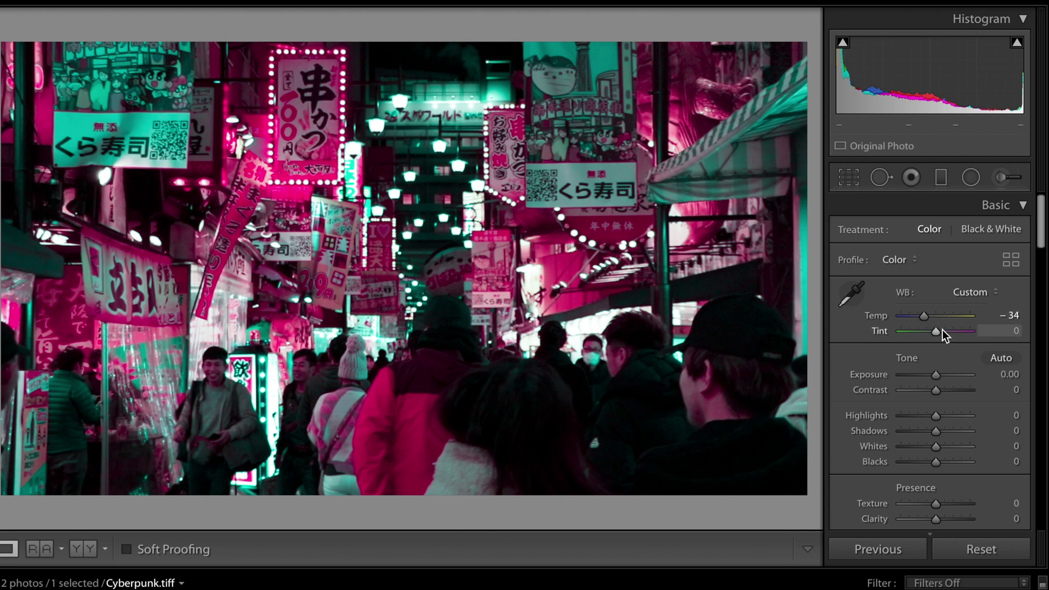
left_click_drag(936, 375, 959, 418)
scroll(929, 390, "down", 1)
scroll(907, 383, "down", 1)
scroll(939, 405, "down", 2)
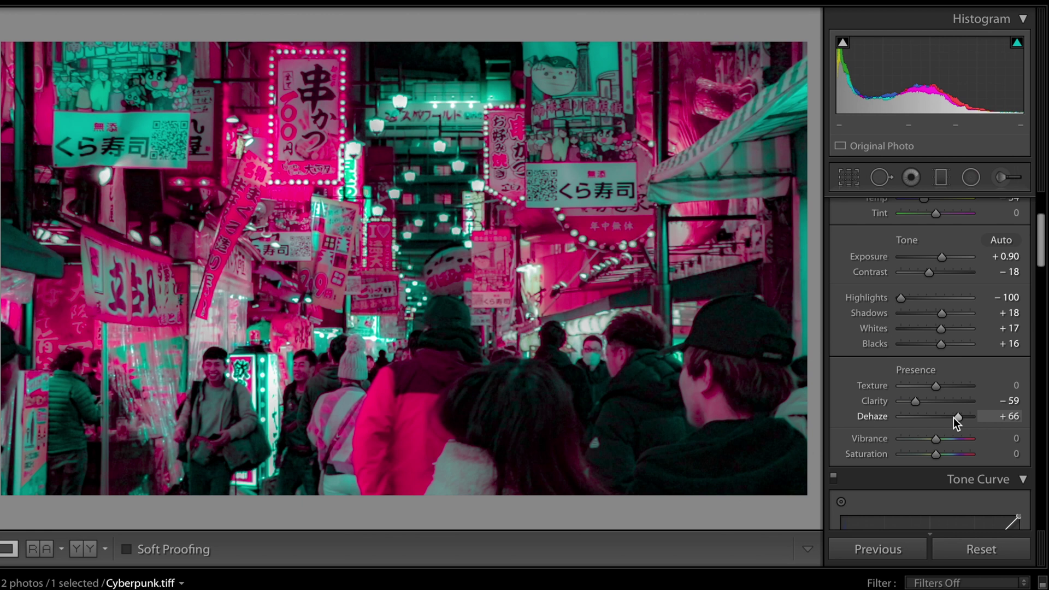
Switch the Tone Curve to point curve editing
scroll(953, 418, "down", 5)
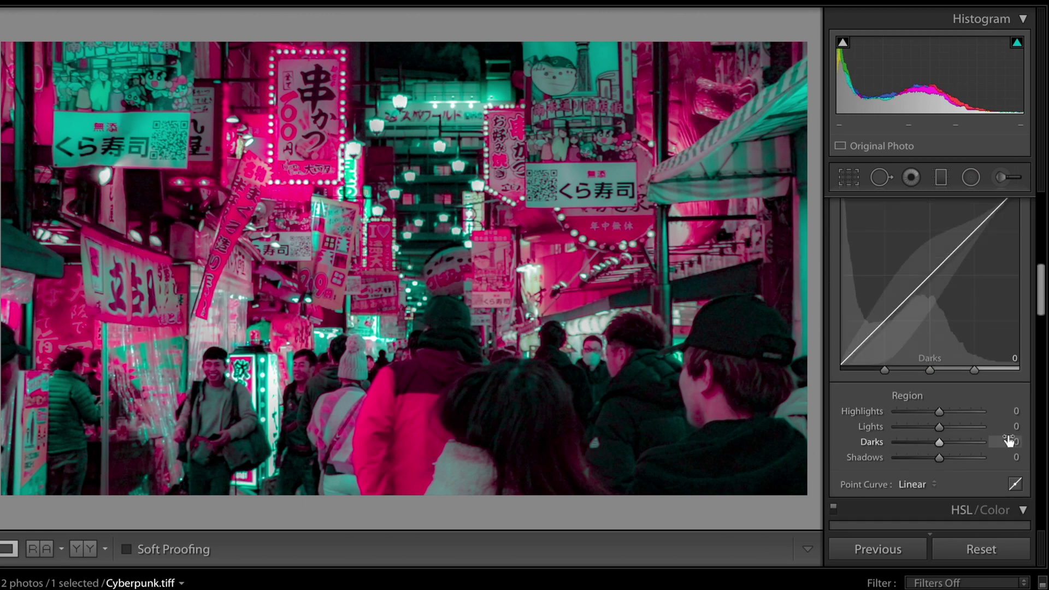
left_click(1014, 480)
scroll(1000, 432, "up", 3)
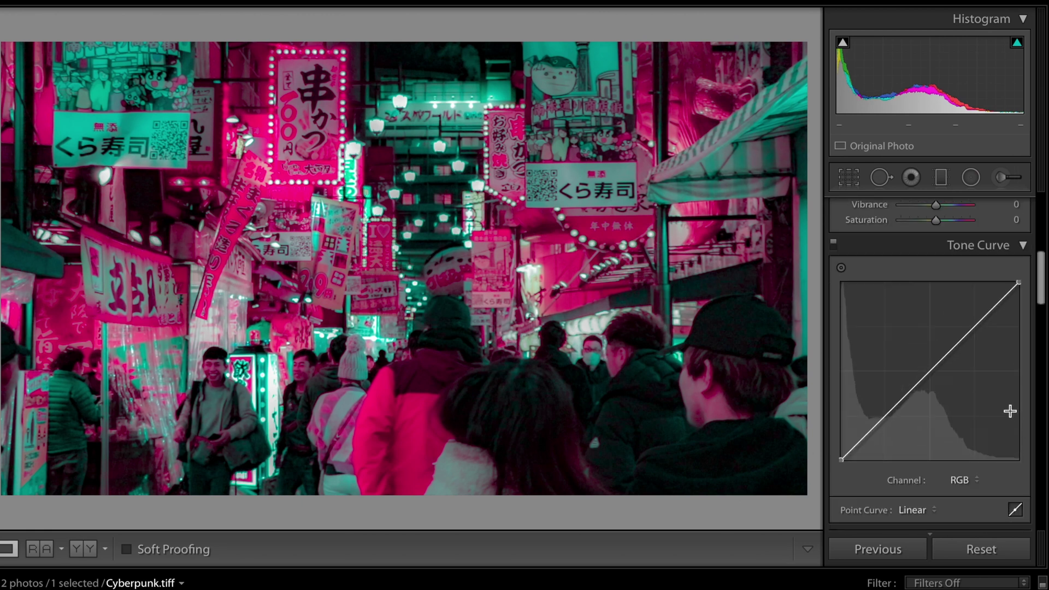
scroll(992, 343, "down", 1)
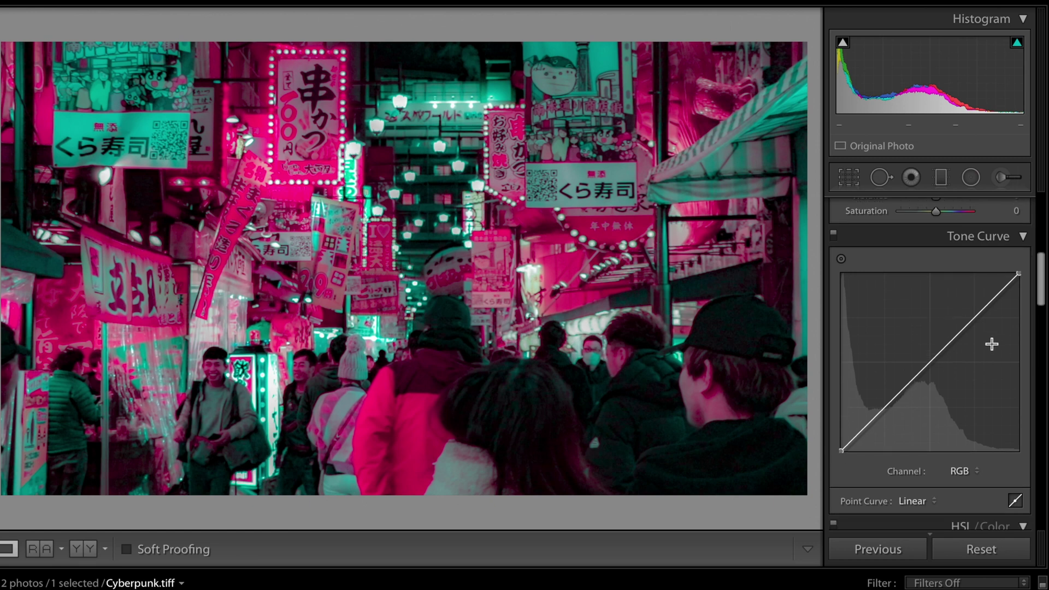
Add three RGB curve points, pulling the shadow point down and raising the highlight point
left_click(886, 408)
left_click(931, 364)
left_click(976, 318)
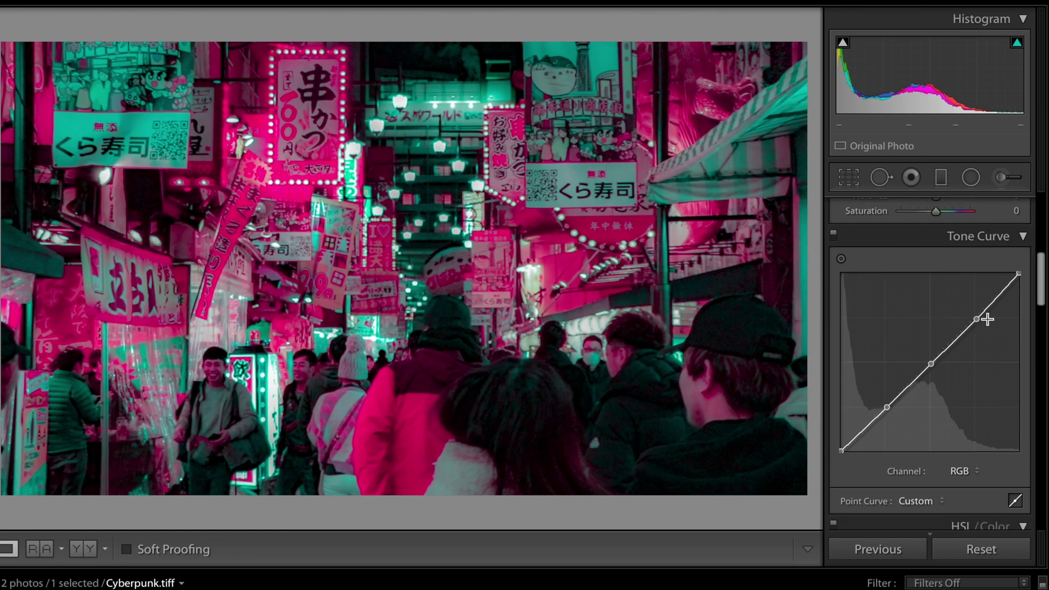
left_click_drag(889, 409, 889, 411)
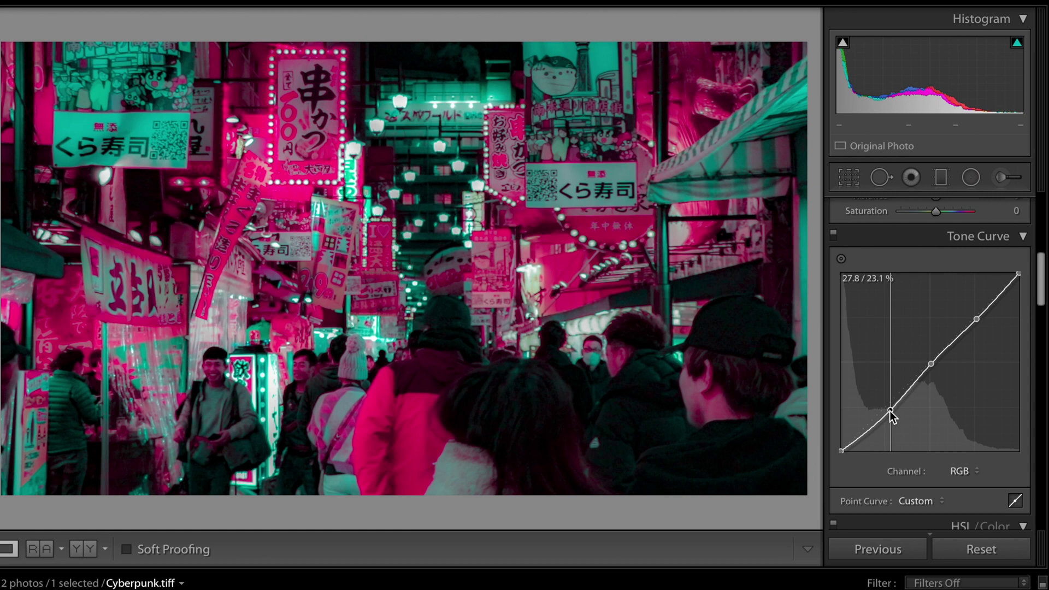
left_click_drag(889, 411, 886, 414)
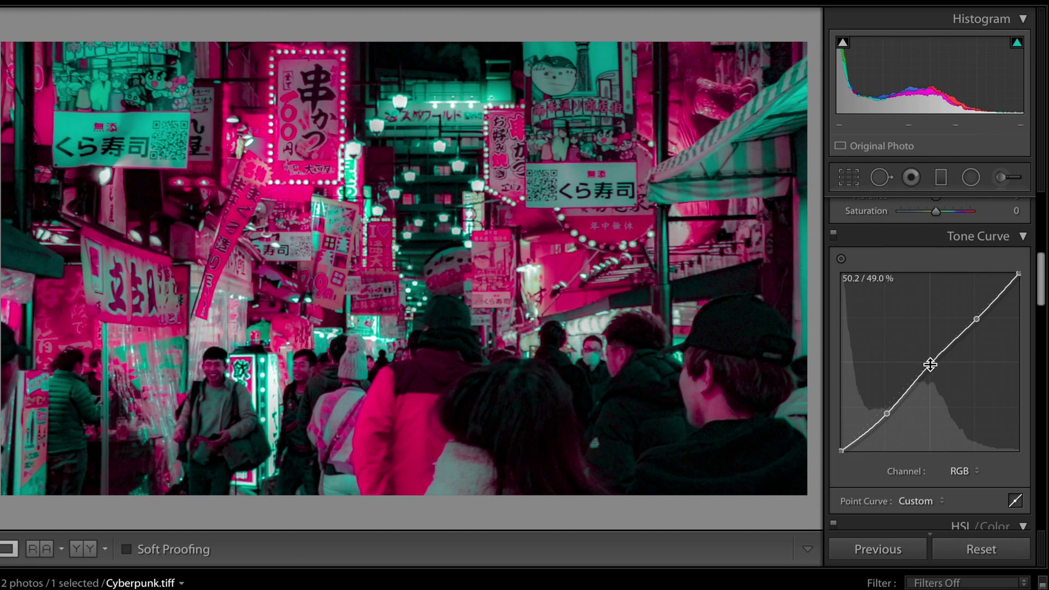
left_click_drag(977, 326, 969, 312)
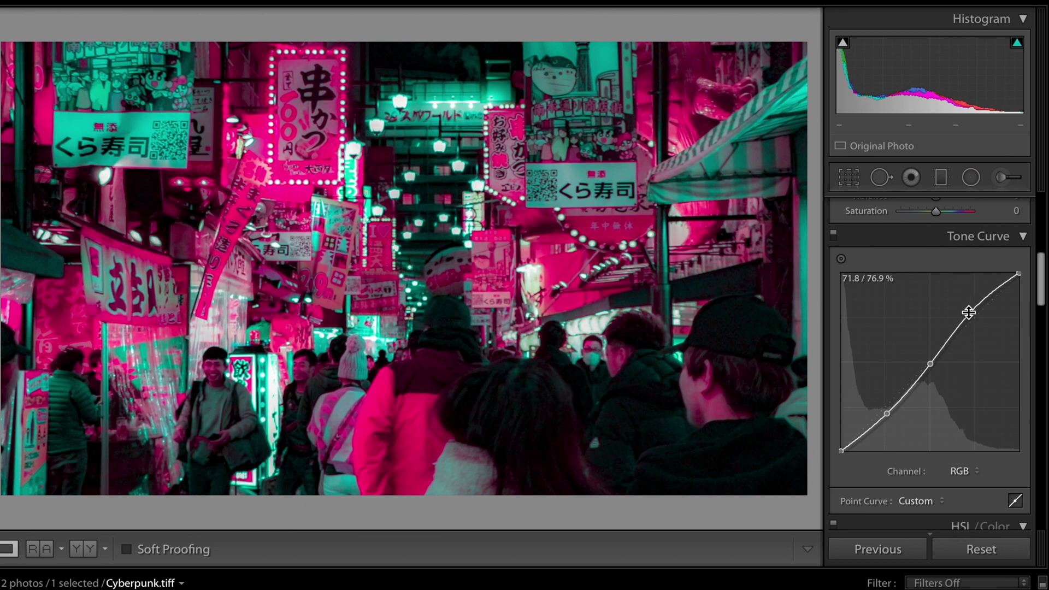
On the Blue channel curve, lift the black point and lower the white point to 94.9%
left_click(966, 471)
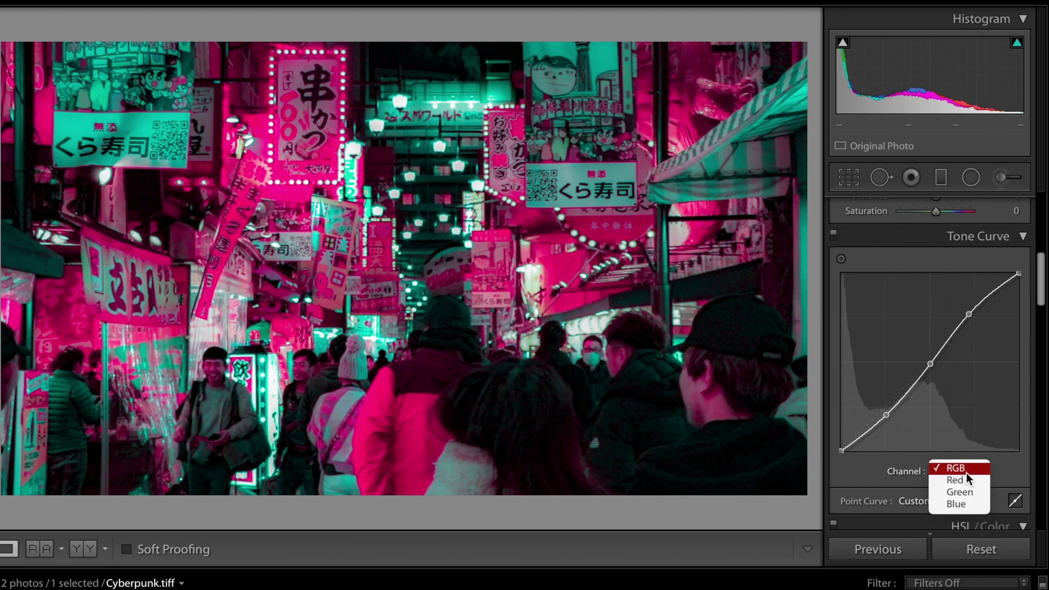
left_click(967, 504)
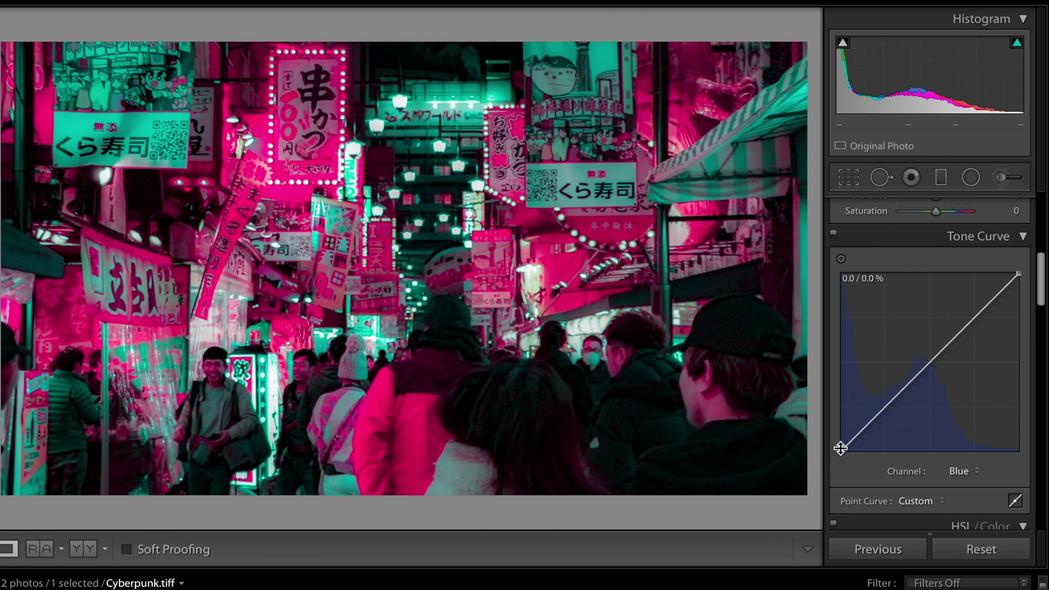
left_click_drag(840, 452, 825, 443)
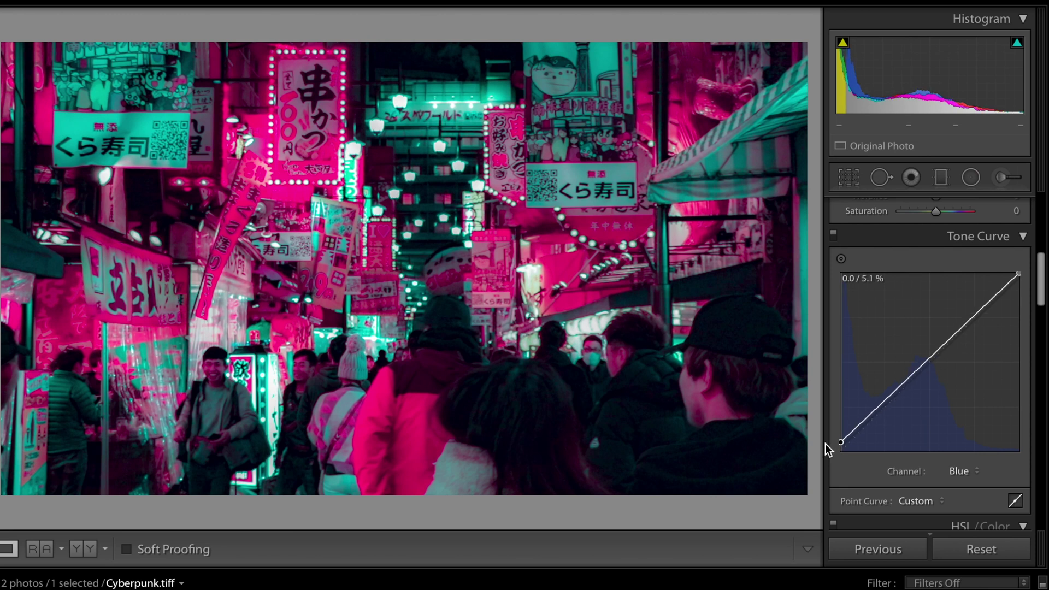
left_click_drag(1019, 274, 1038, 285)
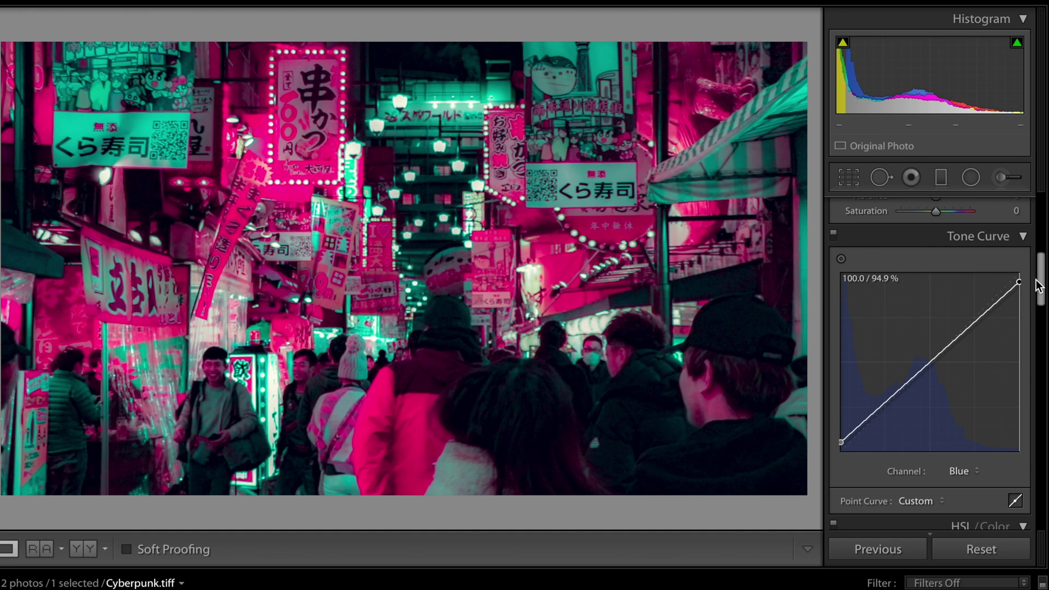
left_click_drag(1038, 285, 1026, 286)
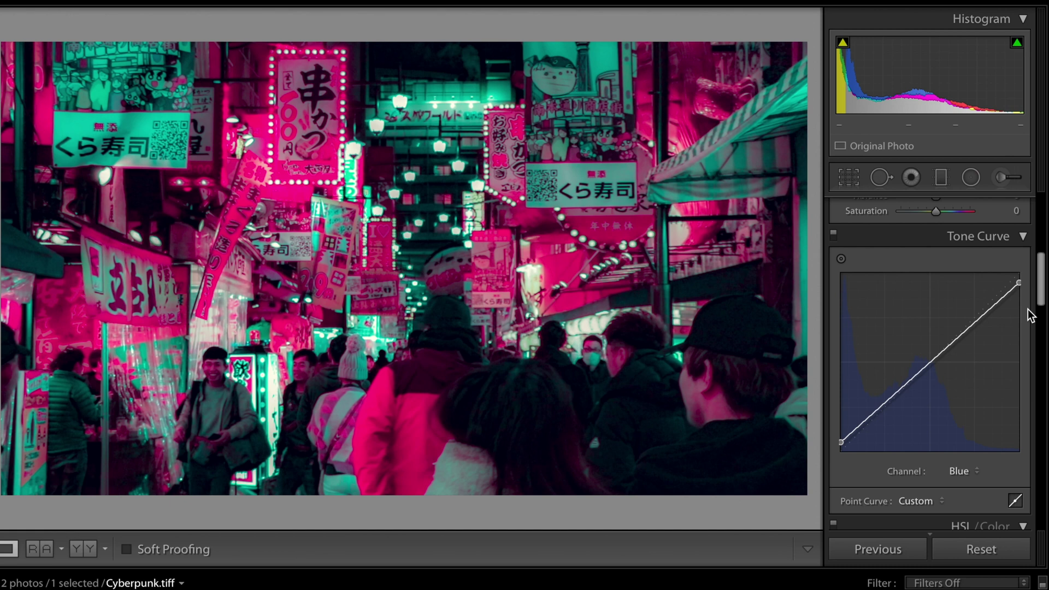
Set Split Toning Highlights Hue to 282 and Saturation to 49
scroll(1031, 315, "down", 10)
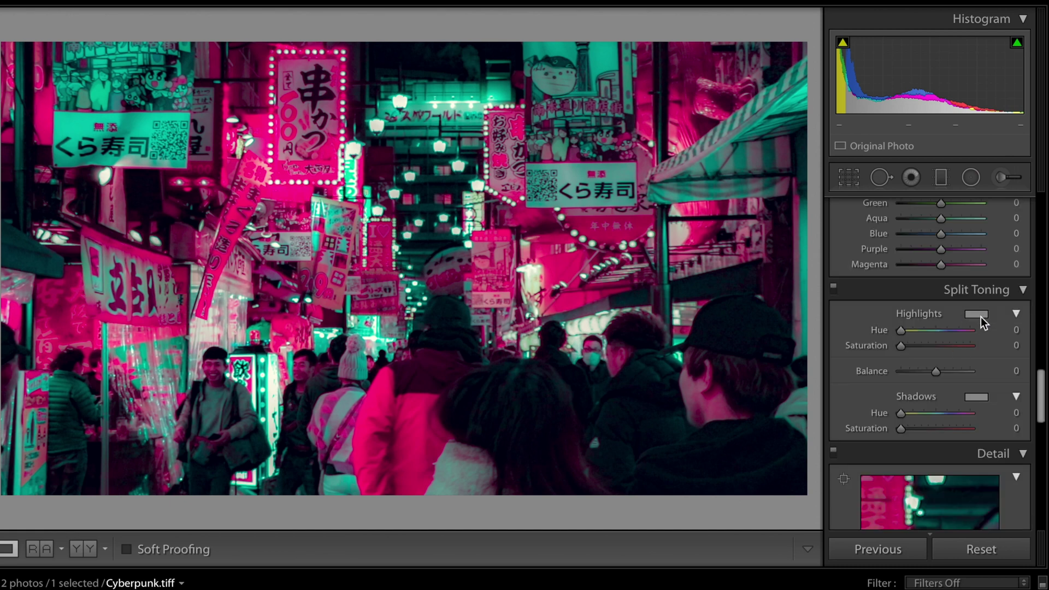
left_click_drag(943, 332, 1021, 350)
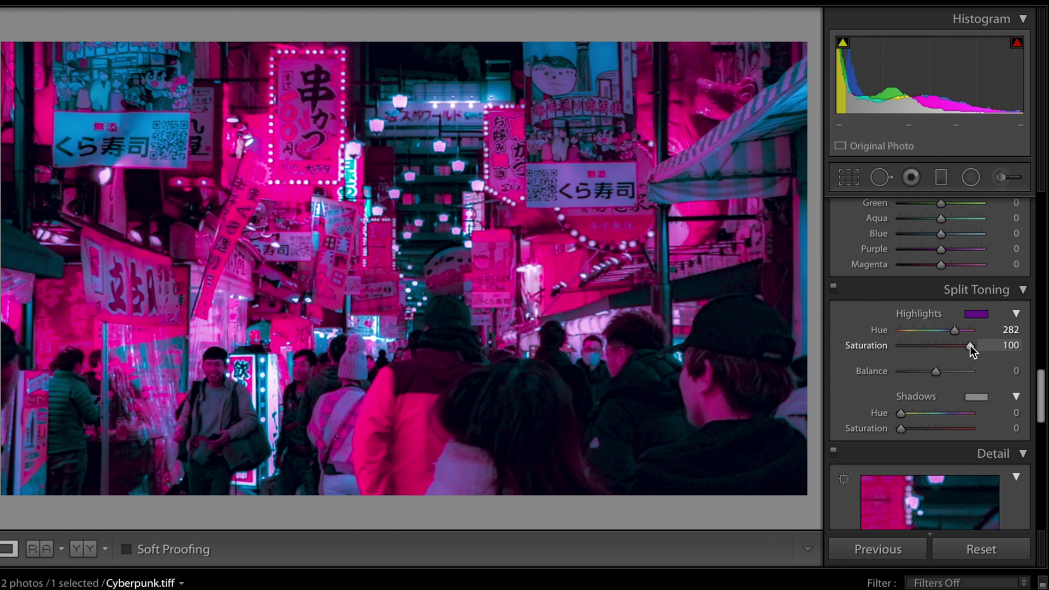
left_click_drag(969, 345, 935, 349)
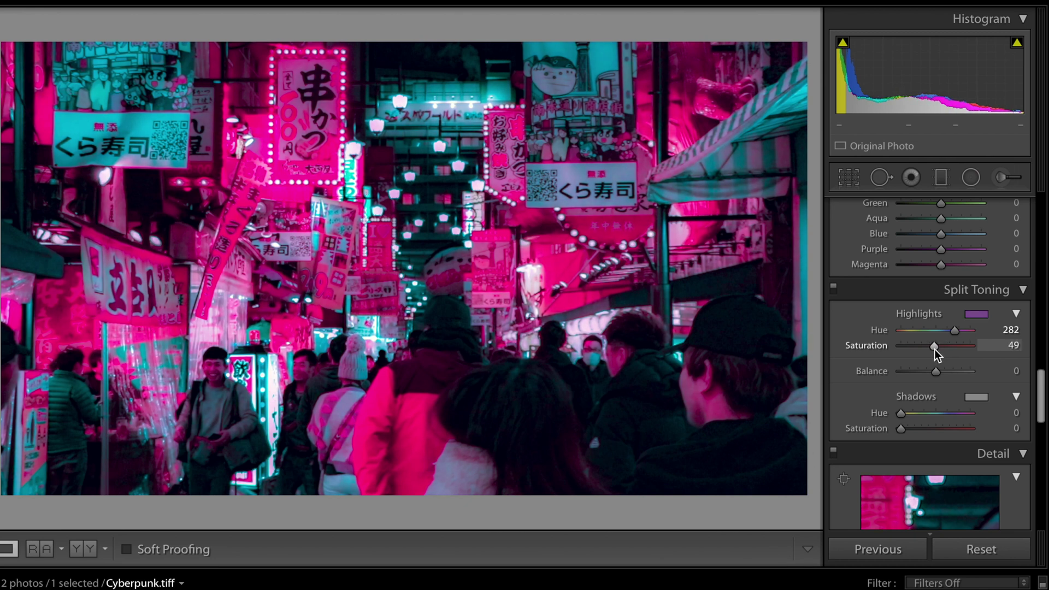
scroll(984, 356, "down", 1)
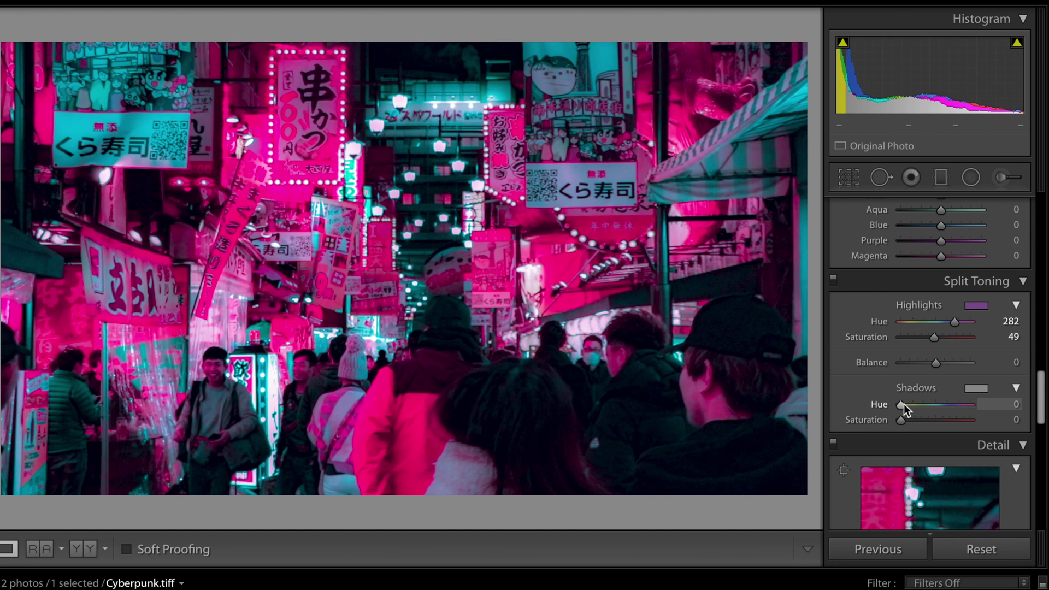
Set Split Toning Shadows to hue 275, saturation 45, and Balance to +45
left_click_drag(901, 405, 991, 418)
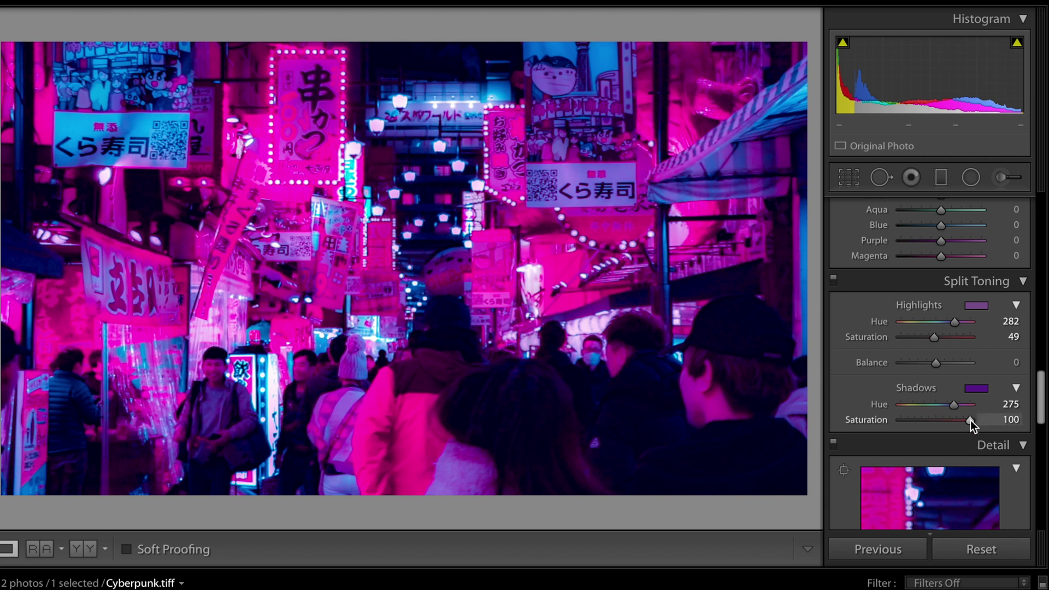
left_click_drag(971, 420, 932, 433)
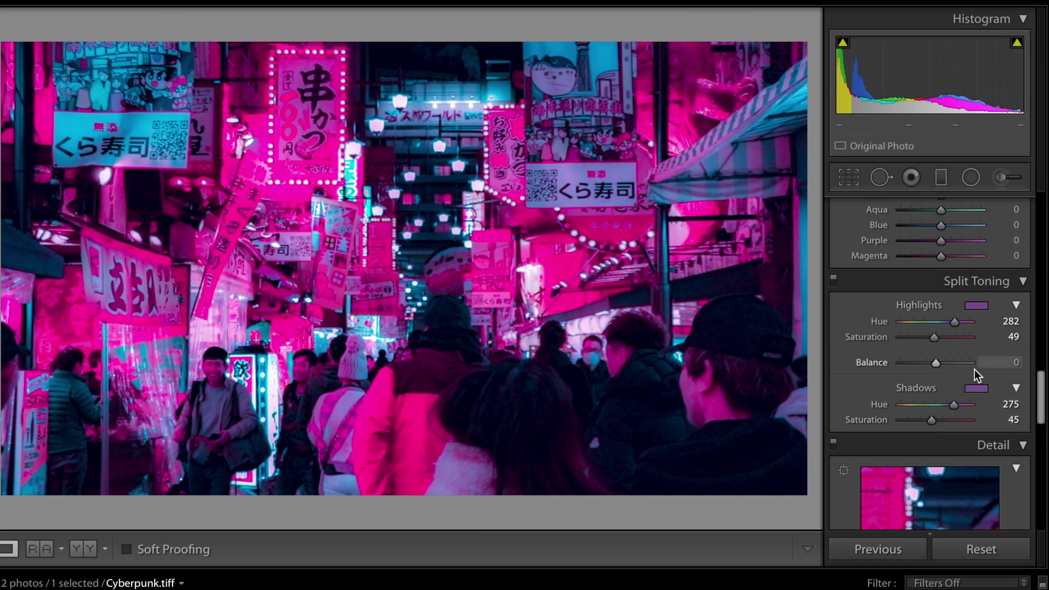
left_click_drag(935, 370, 953, 364)
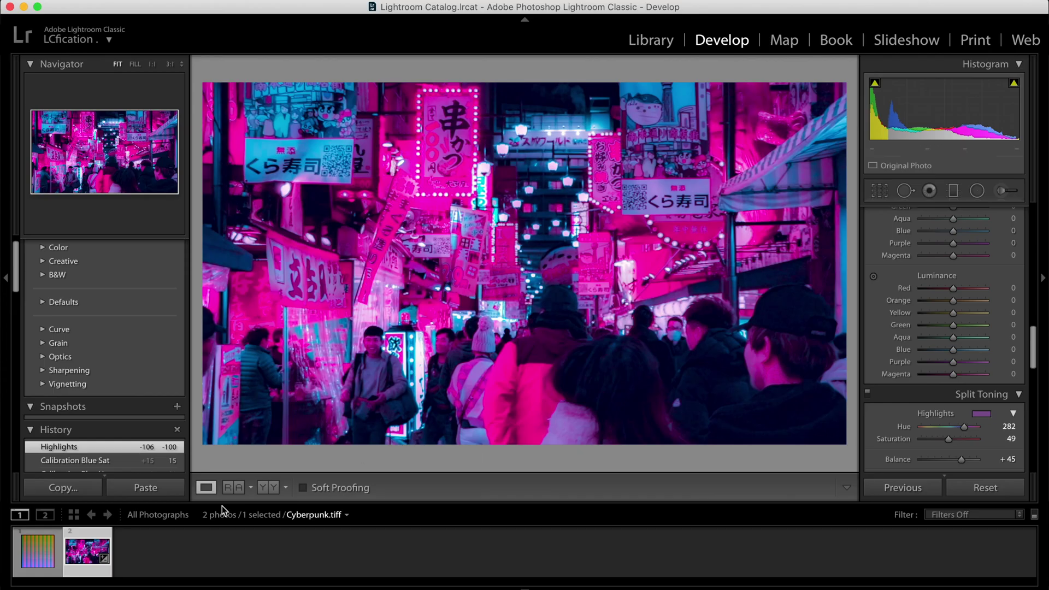
Copy the Cyberpunk develop settings and paste them onto the Neutral-512 HALD image
left_click(63, 488)
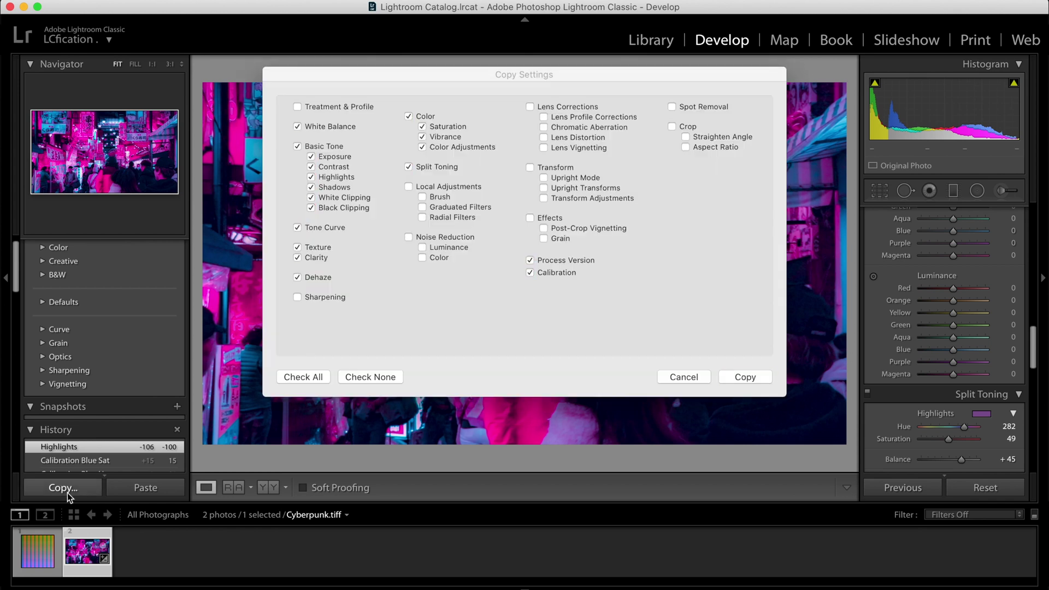
left_click(744, 376)
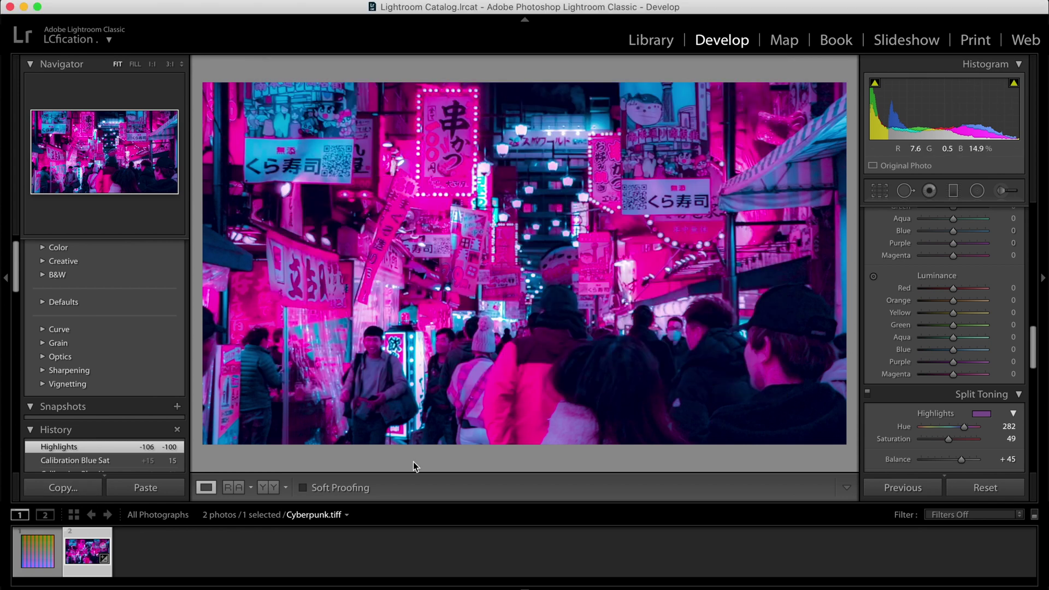
left_click(34, 556)
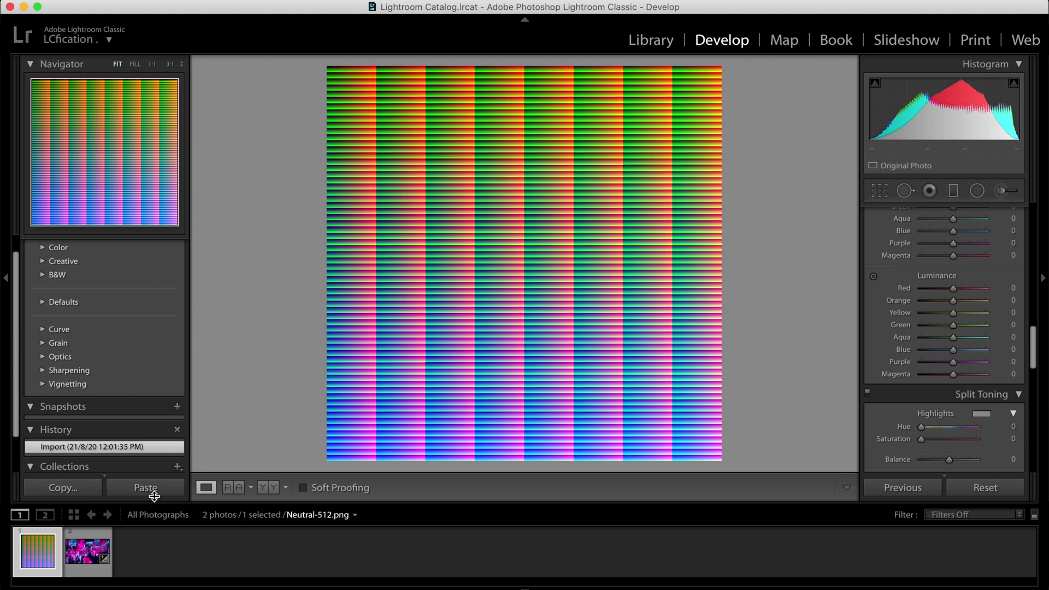
left_click(146, 488)
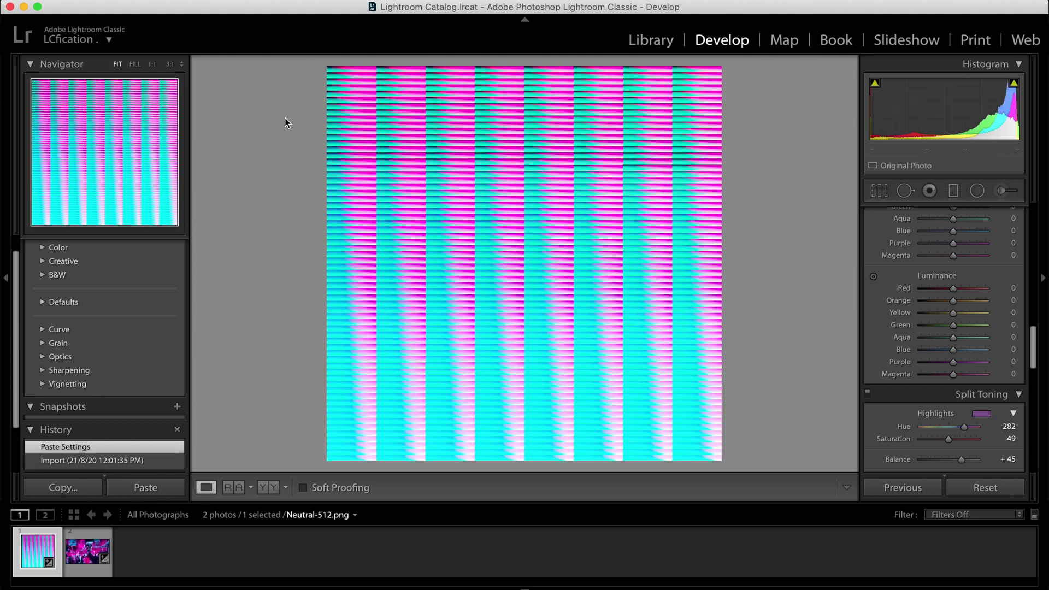
Export the graded Neutral-512 HALD image as a JPG to the lut folder
left_click(148, 1)
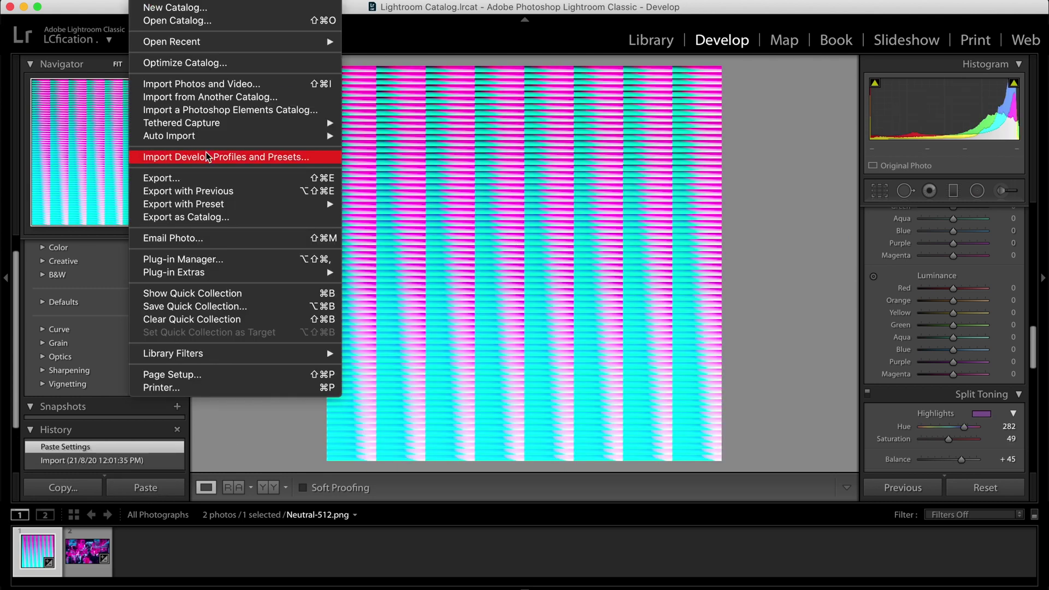
left_click(208, 177)
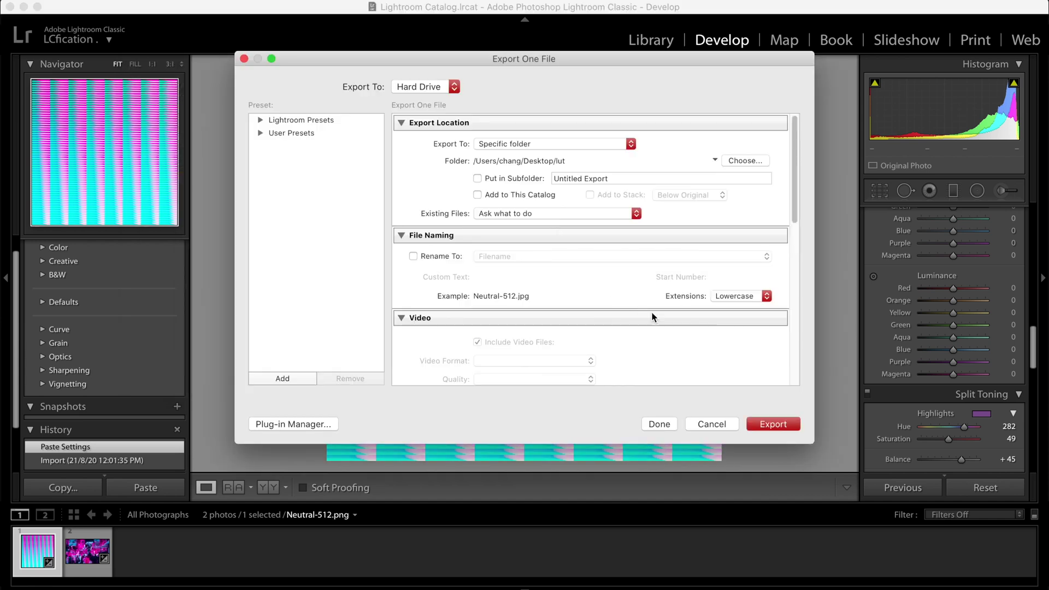
left_click(781, 426)
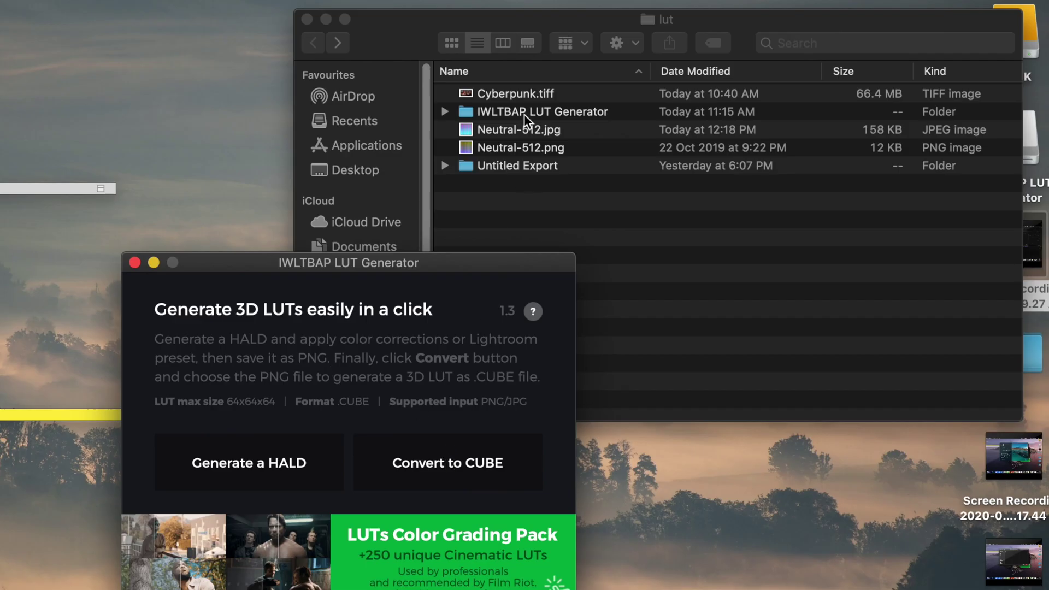
Convert the exported Neutral-512.jpg to a CUBE LUT in IWLTBAP LUT Generator
left_click(431, 453)
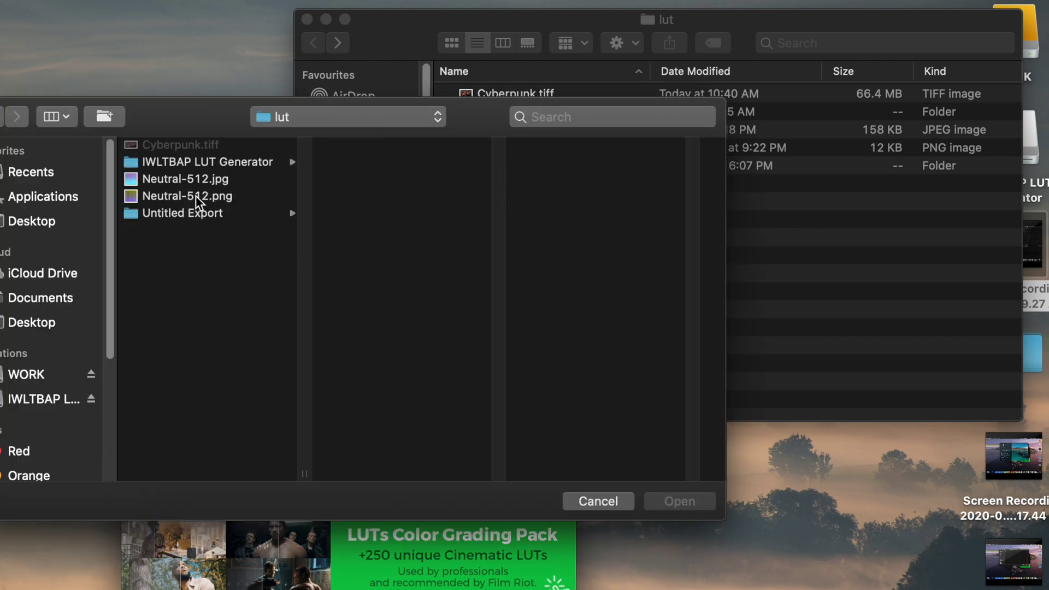
left_click(186, 179)
key("Return")
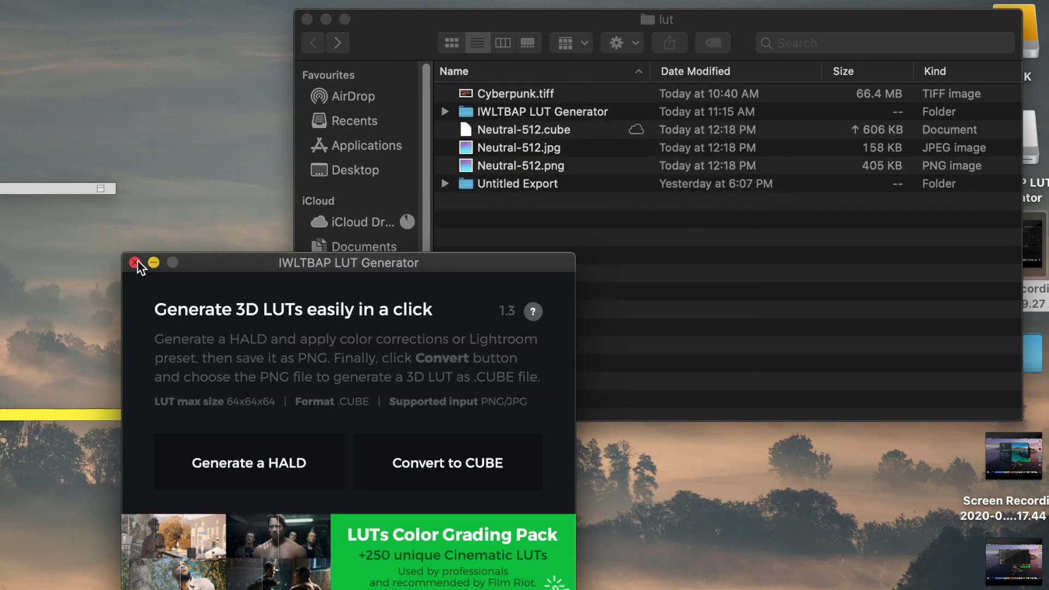
Close the LUT generator and rename Neutral-512.cube to 'Cyber Punk' in Finder
left_click(136, 263)
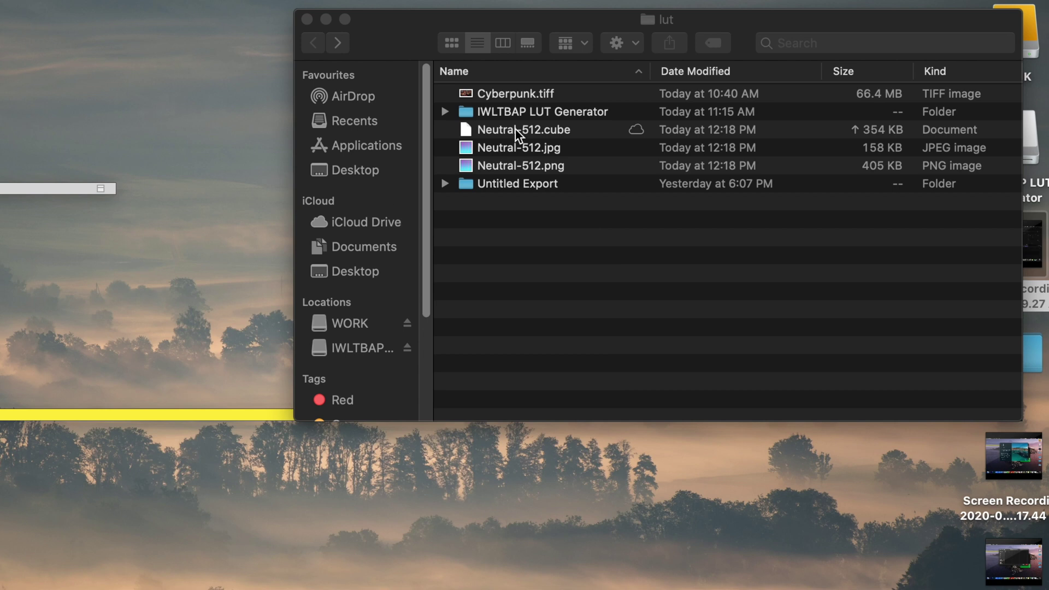
left_click(513, 130)
right_click(512, 130)
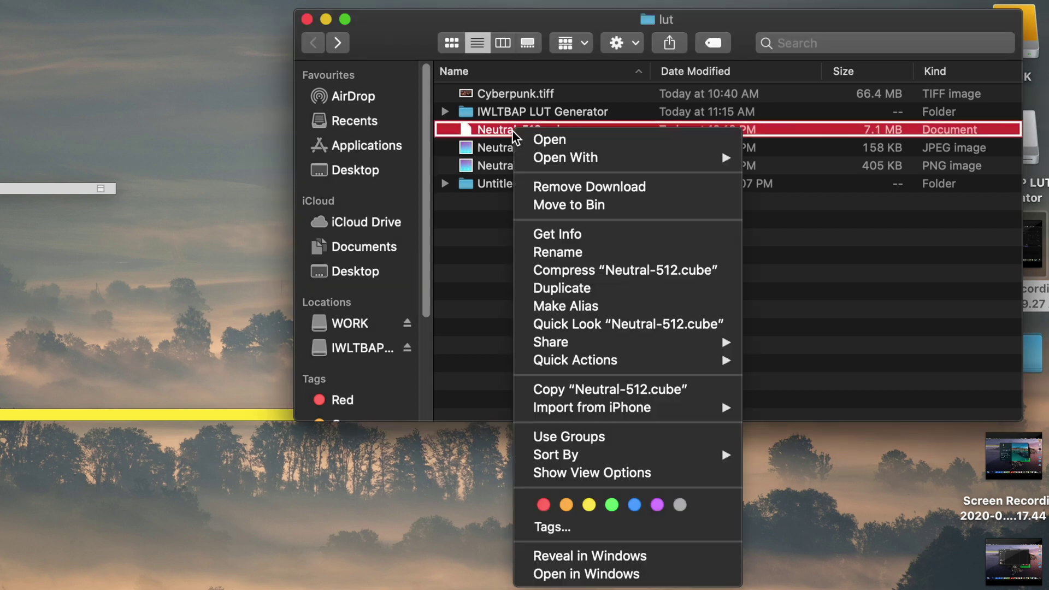
left_click(543, 251)
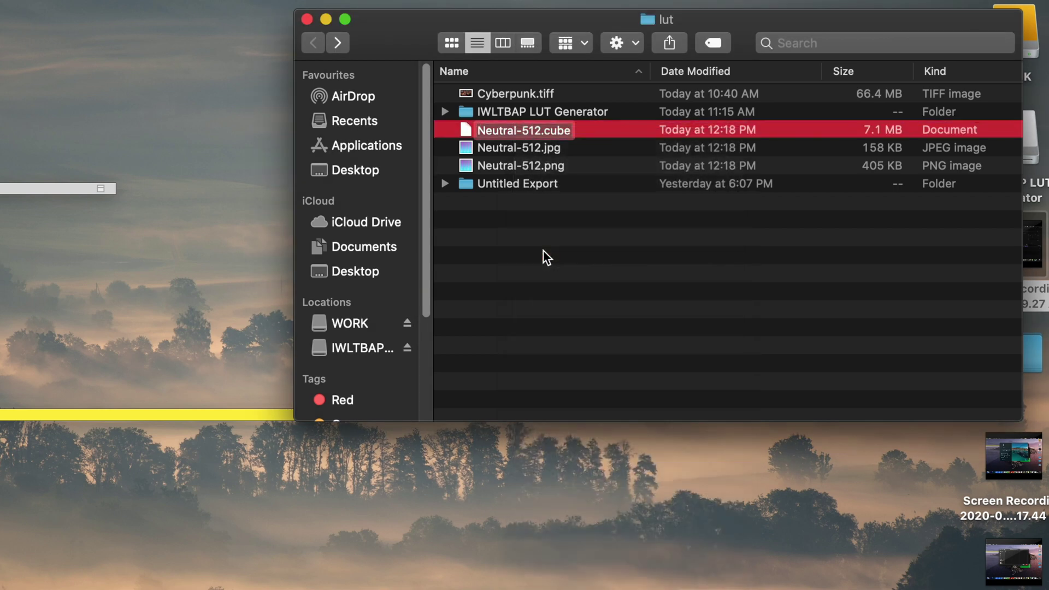
type("Cyber Punk")
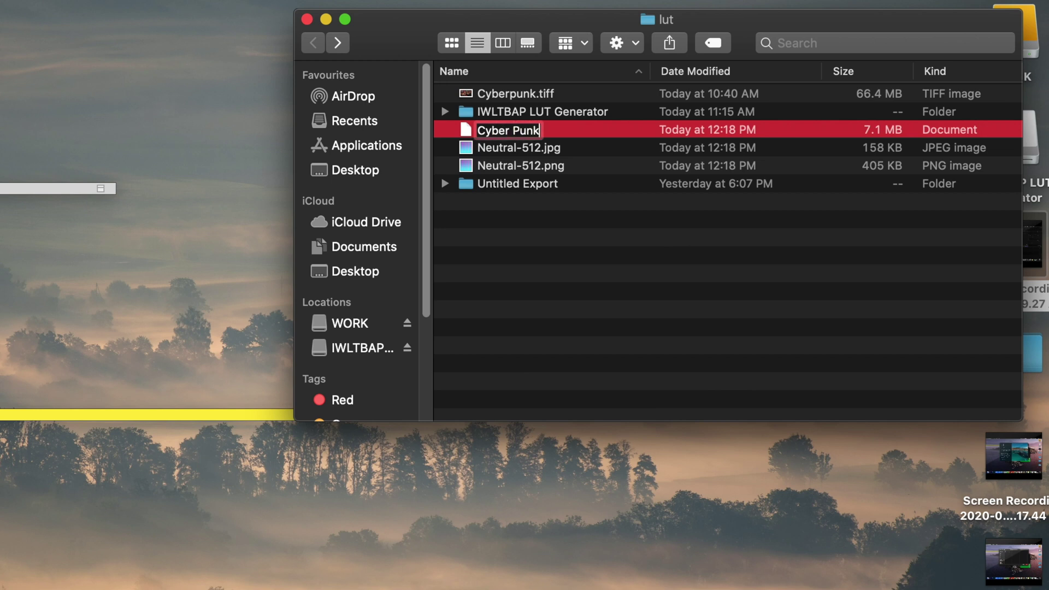
key("Return")
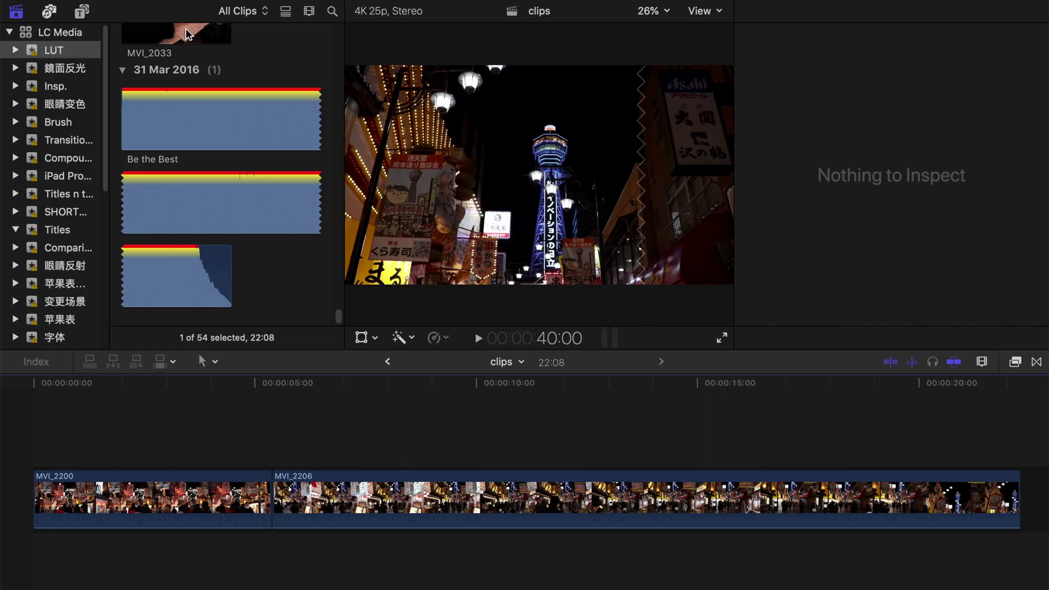
Find the Adjustment Layer title via 'adj', place it above MVI_2200 and MVI_2206, and stretch it to 22:08
left_click(82, 11)
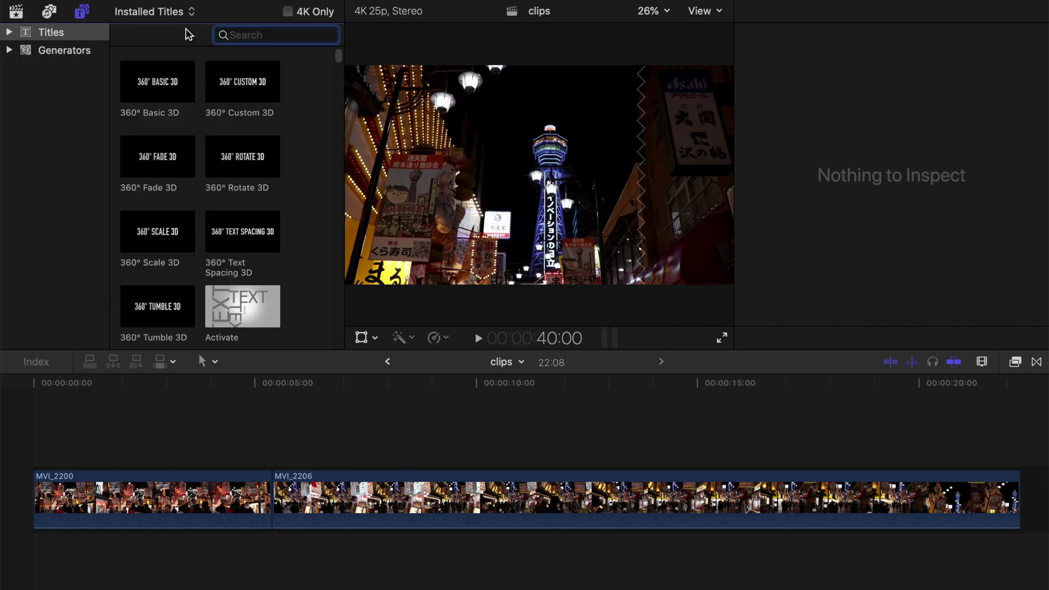
left_click(254, 35)
type("adj")
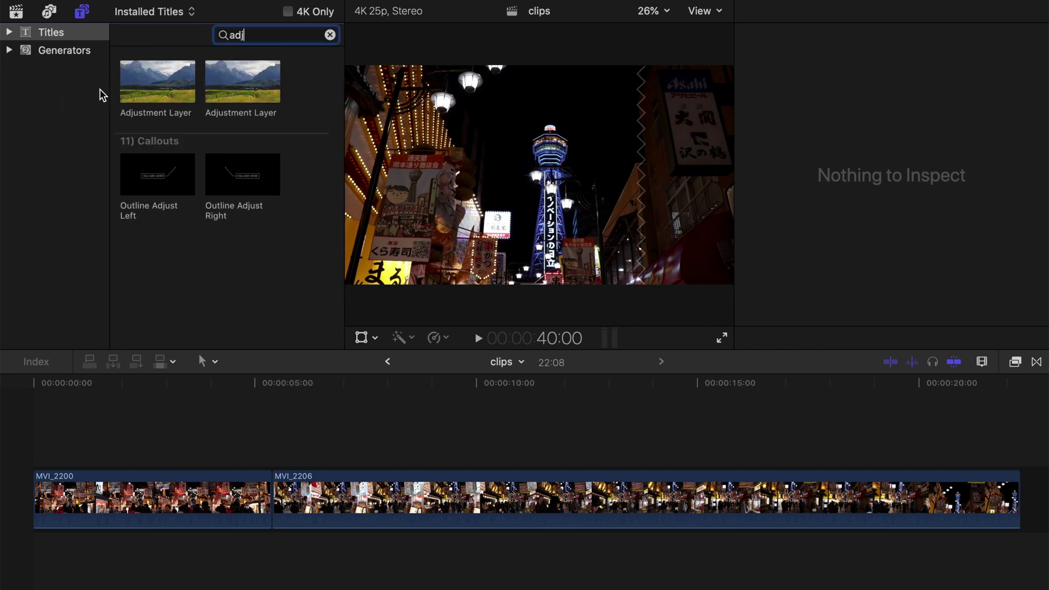
left_click(123, 91)
left_click_drag(164, 71, 25, 443)
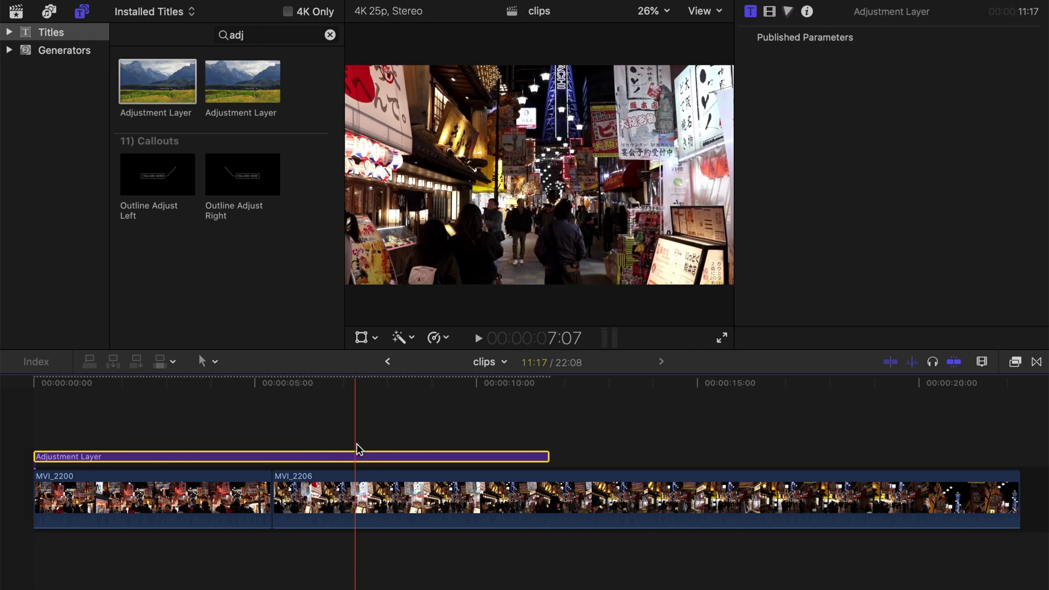
left_click_drag(547, 453, 970, 433)
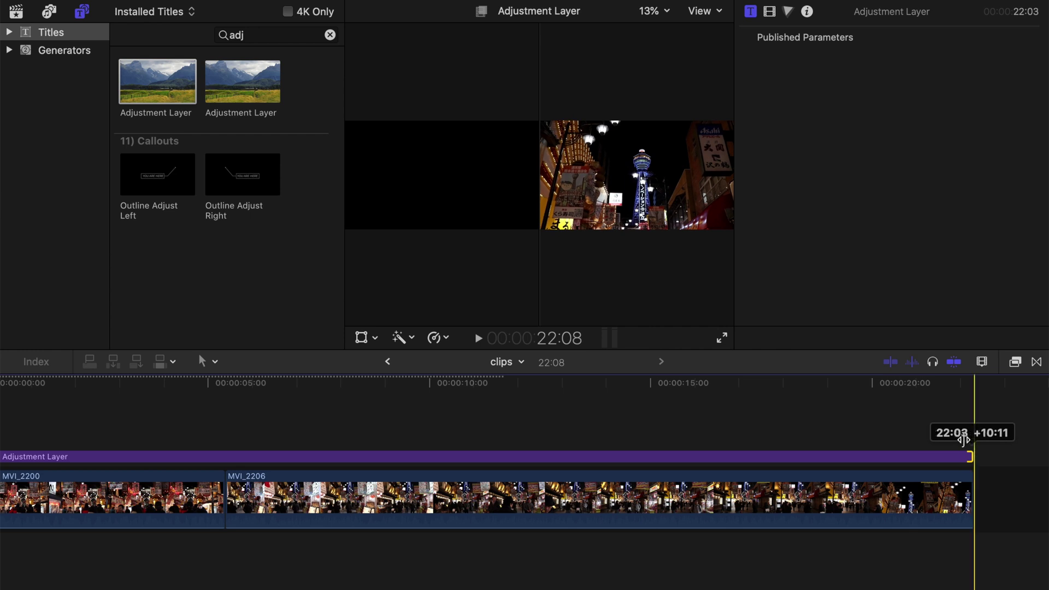
Apply a Custom LUT effect to the Adjustment Layer and load Cyber Punk.cube into it
key("ctrl+super+1")
left_click(1015, 362)
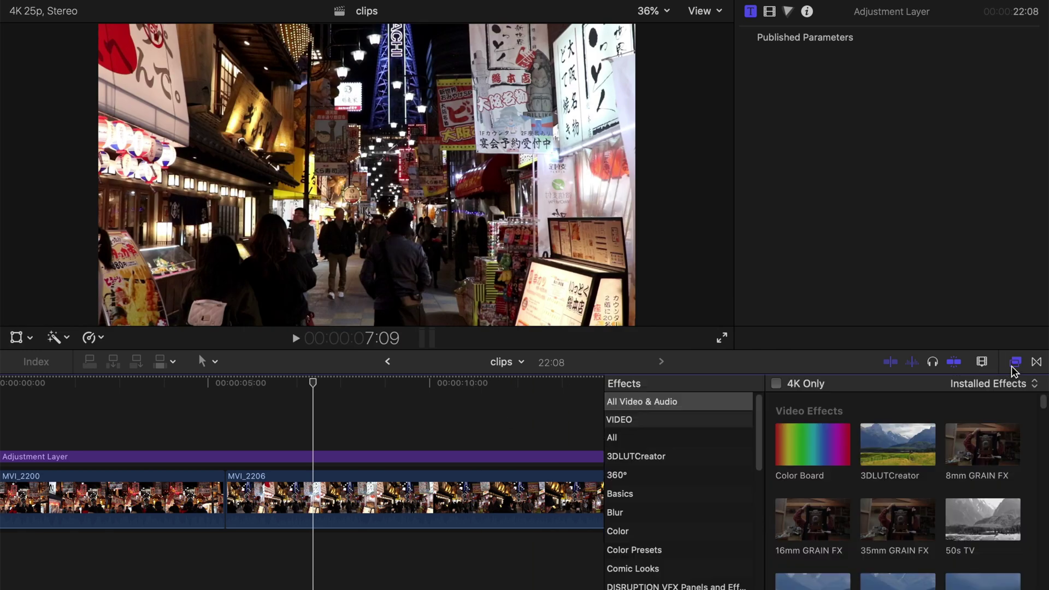
left_click_drag(898, 427, 344, 456)
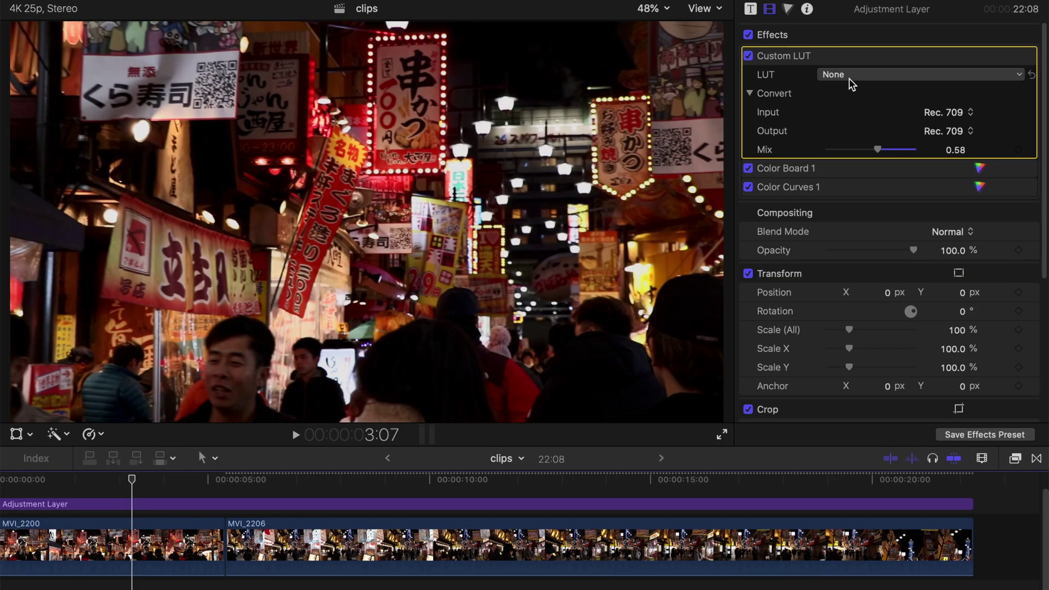
left_click(849, 78)
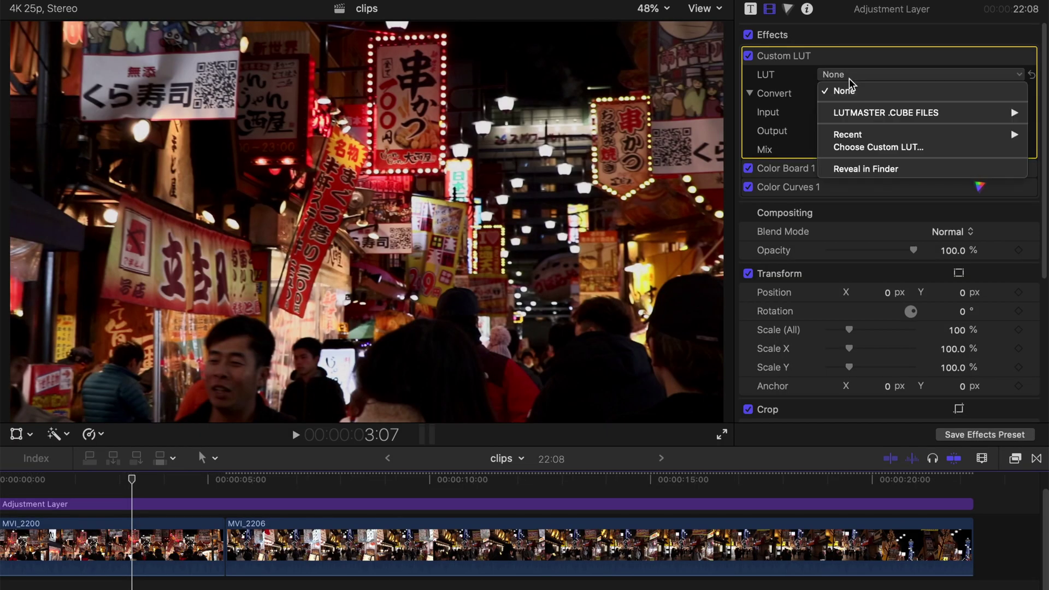
left_click(863, 152)
left_click(364, 38)
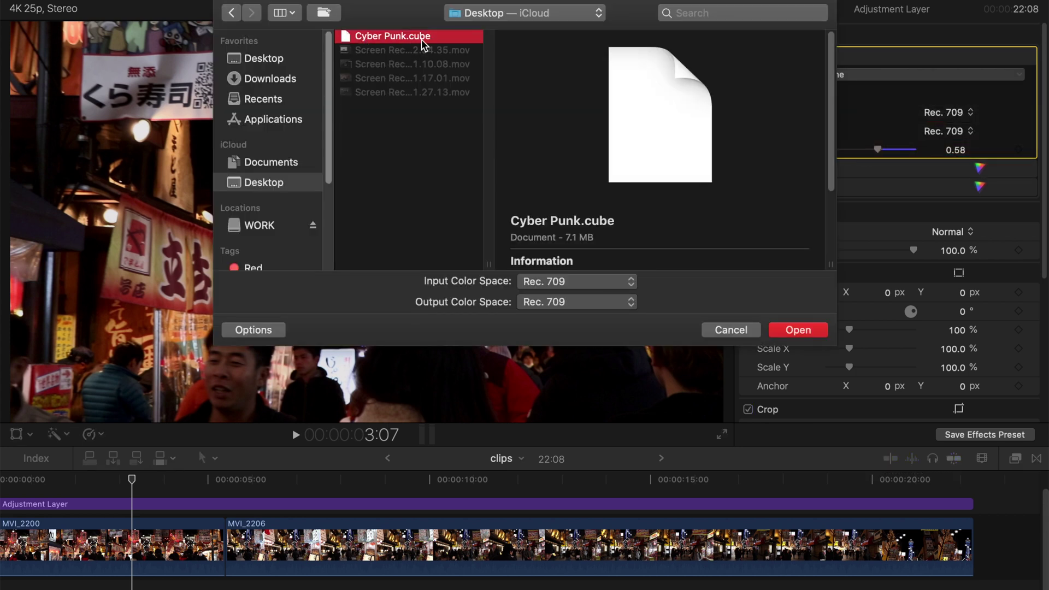
left_click(798, 330)
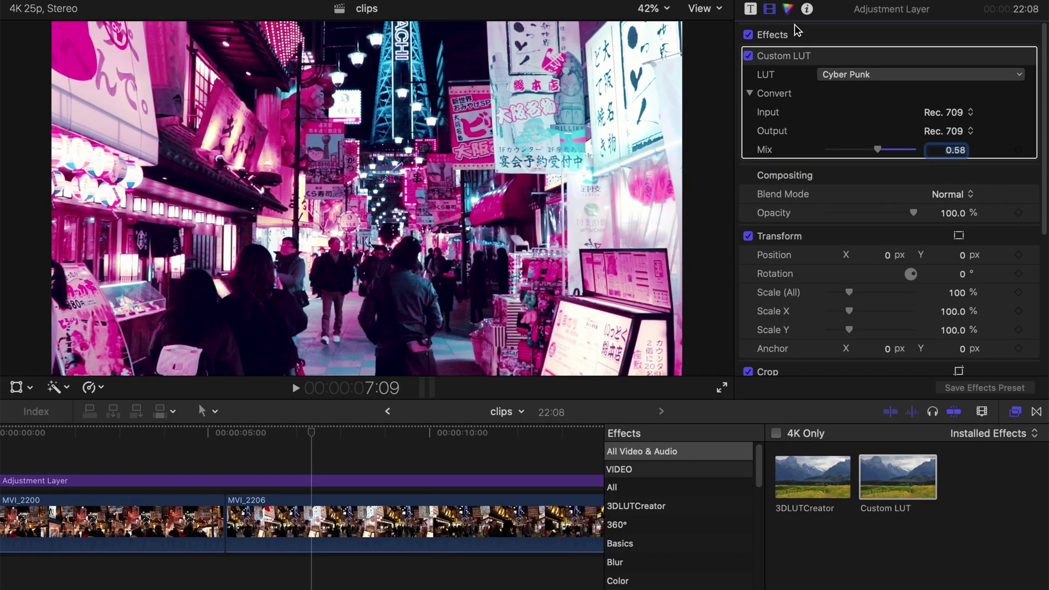
Nudge the Color Board master exposure and reshape the luma curve with lifted shadows and lowered whites
key("super+6")
mouse_move(765, 171)
left_mouse_down()
mouse_move(766, 192)
mouse_move(767, 167)
left_mouse_up()
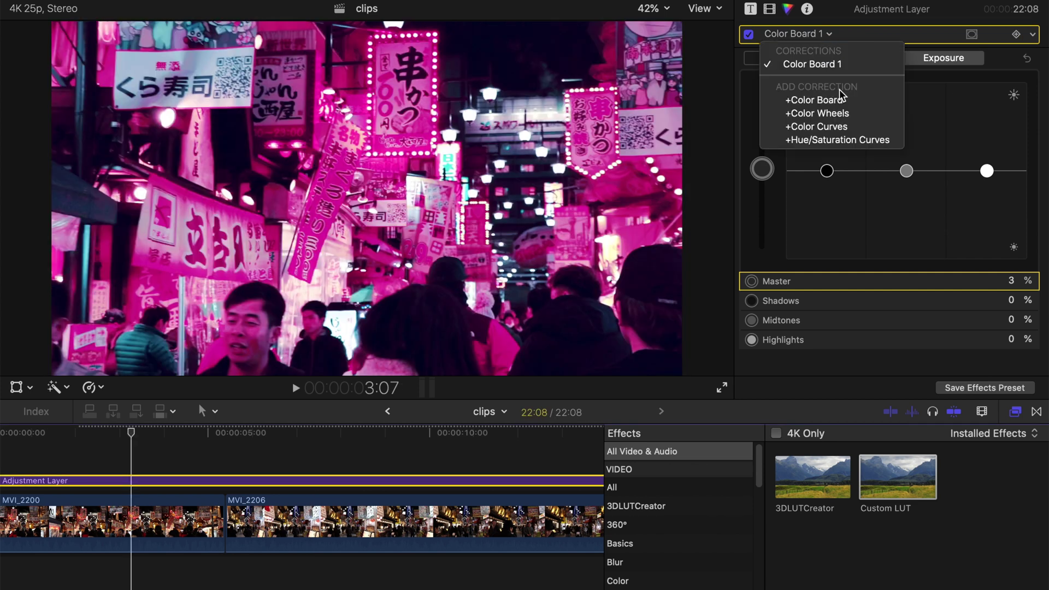
left_click(808, 130)
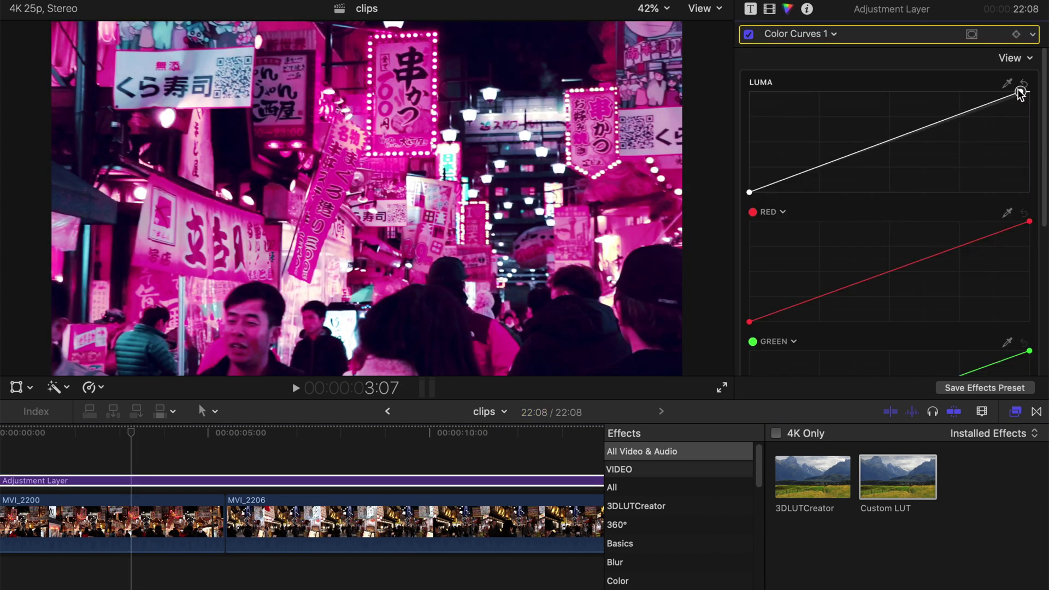
left_click_drag(1020, 93, 1005, 92)
left_click_drag(925, 123, 820, 171)
mouse_move(750, 192)
left_mouse_down()
mouse_move(748, 177)
mouse_move(759, 204)
left_mouse_up()
left_click_drag(1005, 92, 1029, 104)
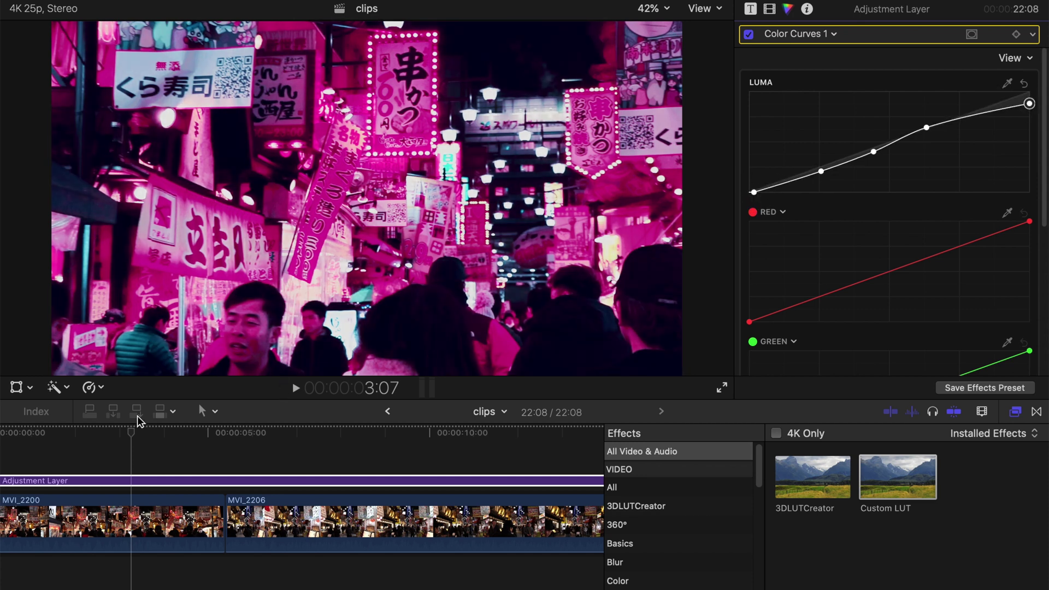
Scrub between about 9:00 and 5:10, toggling the adjustment layer to compare graded and ungraded footage
left_click_drag(140, 432, 386, 433)
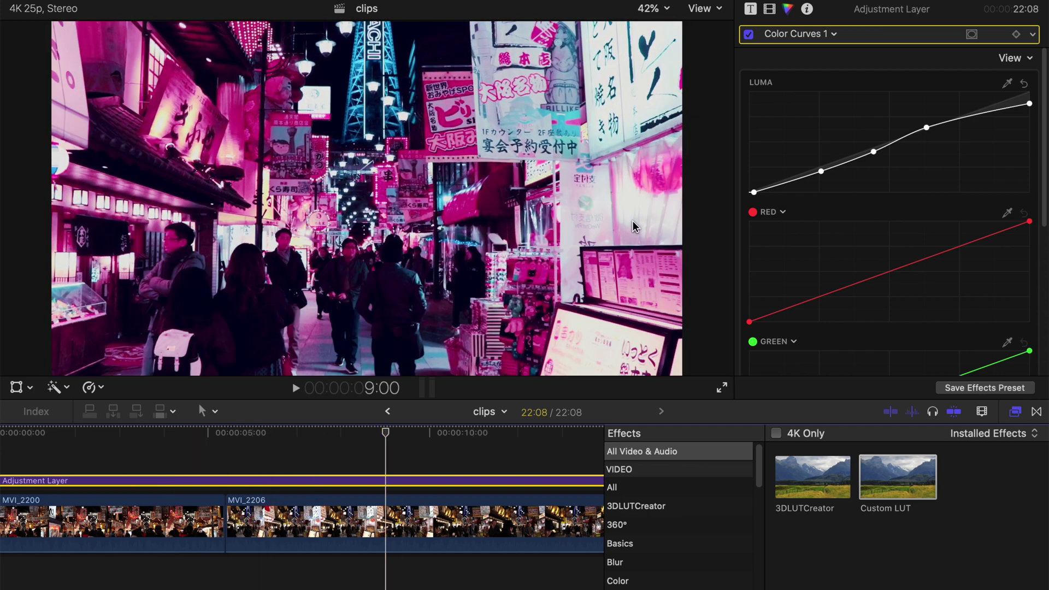
left_click_drag(281, 441, 224, 437)
key("v")
key("v")
key("v")
key("v")
key("v")
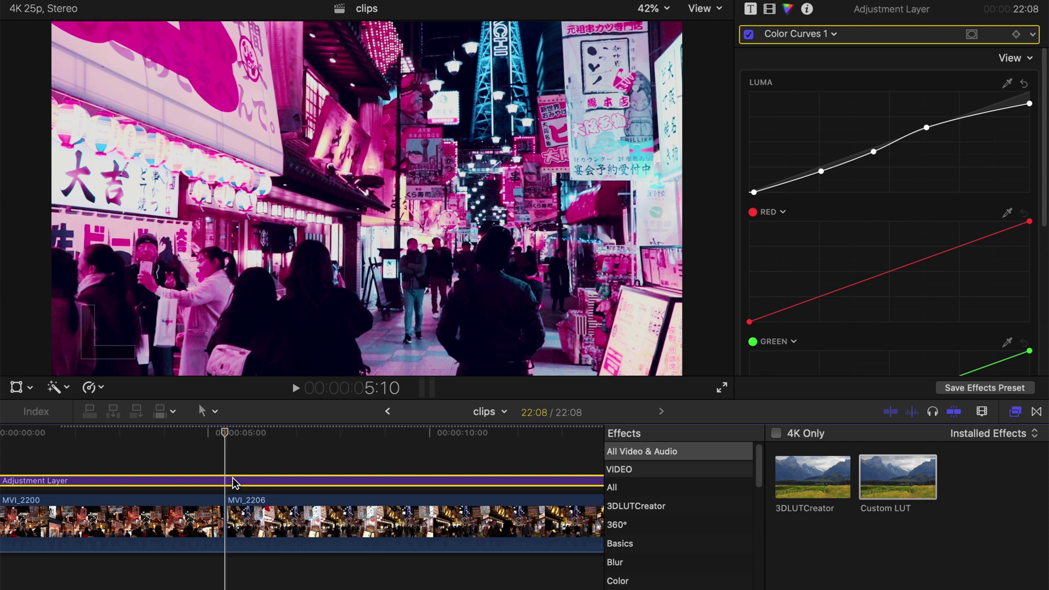
key("v")
key("v")
key("v")
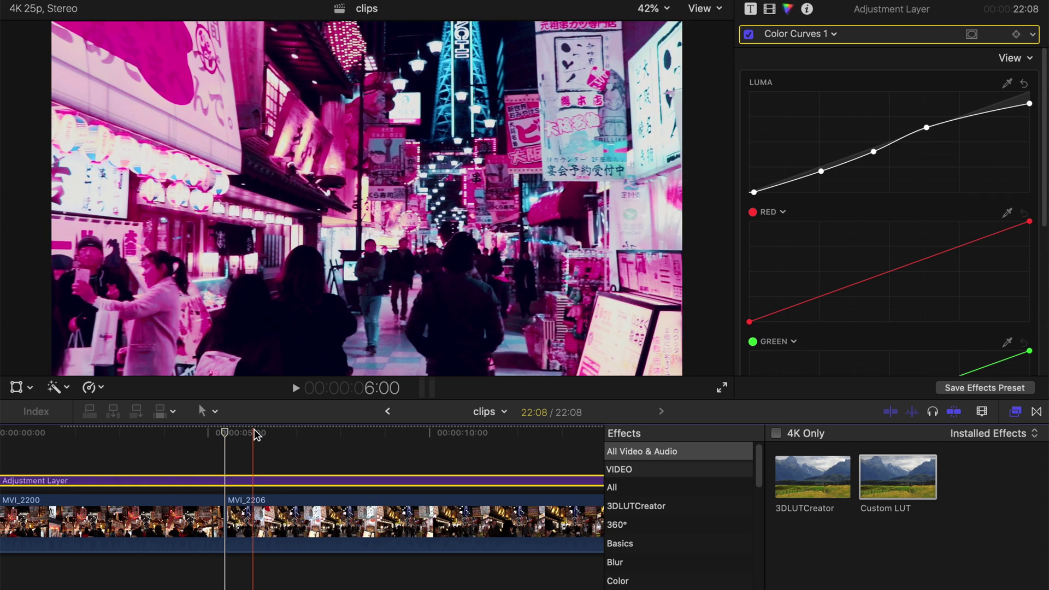
left_click_drag(262, 402, 262, 449)
key("super+5")
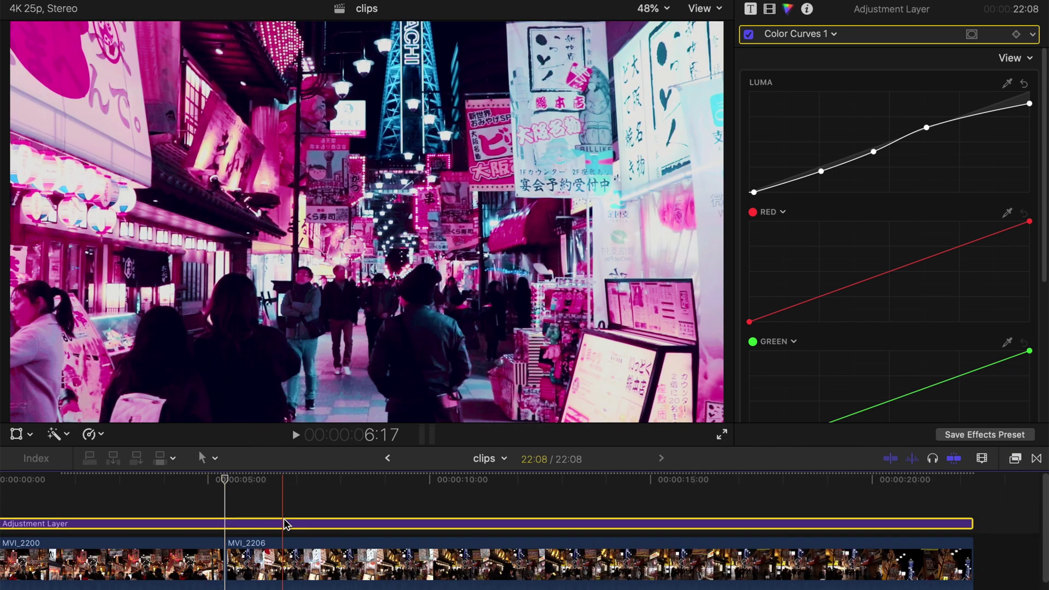
Re-enable the Adjustment Layer so the Cyber Punk grade shows again
key("v")
key("v")
left_click(770, 9)
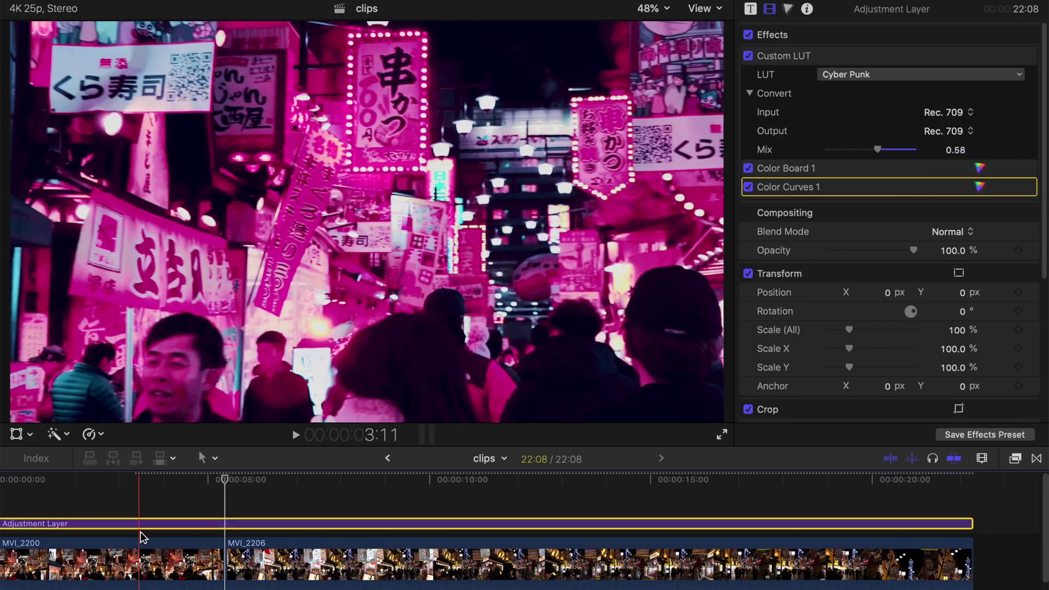